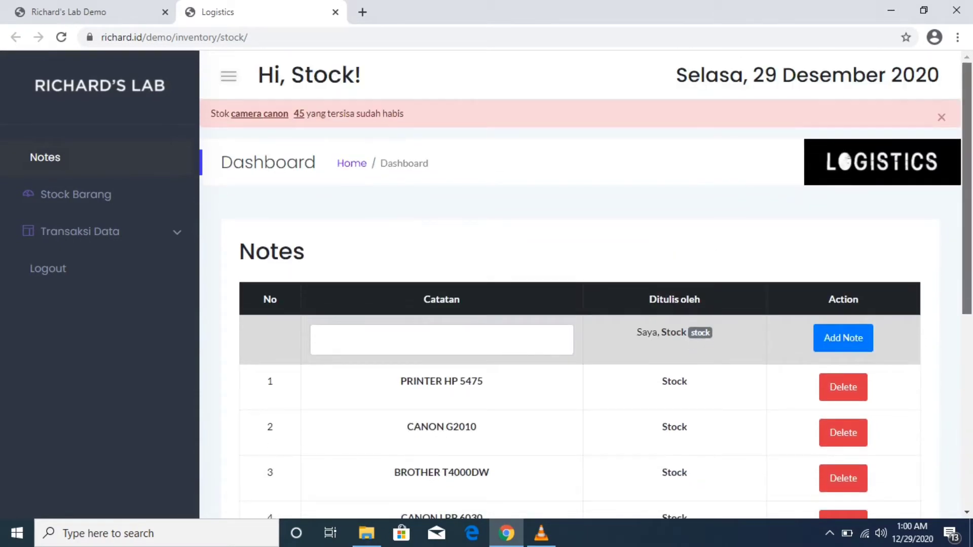
- Look through the entries in the Notes table on the dashboard
scroll(586, 286, "down", 1)
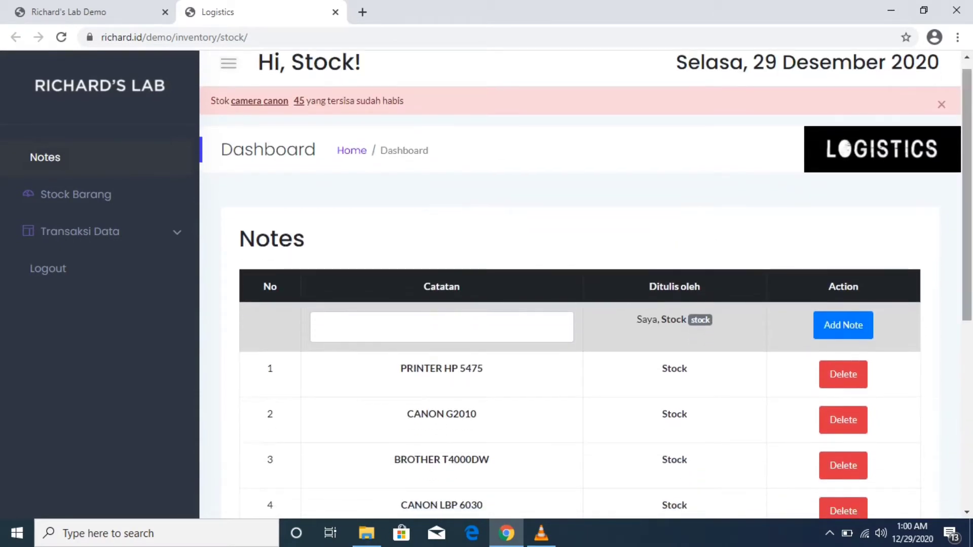
scroll(585, 286, "down", 1)
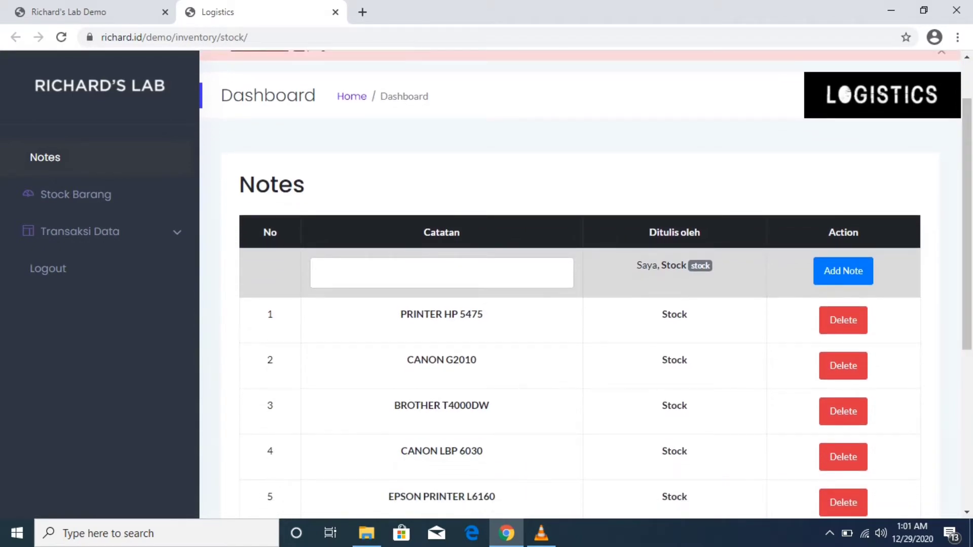
scroll(585, 283, "down", 3)
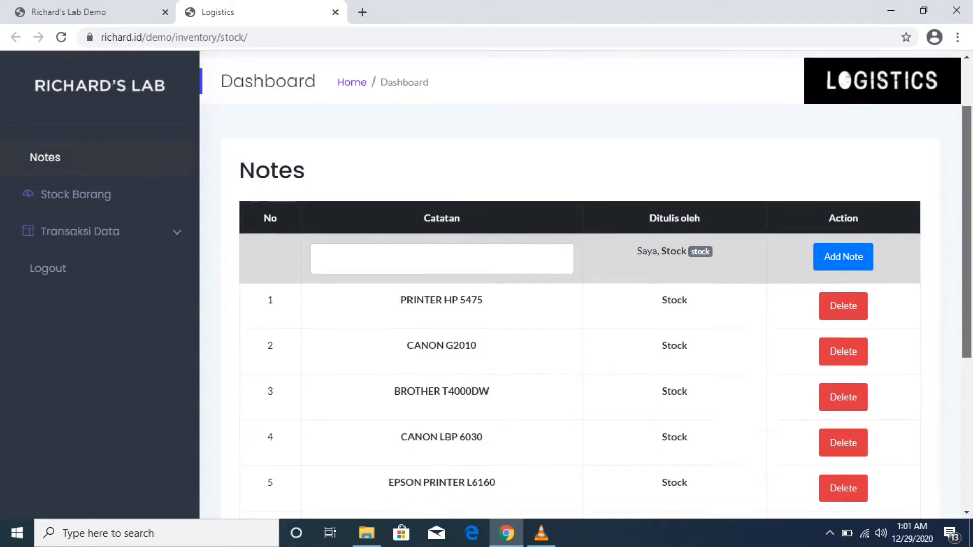
scroll(585, 284, "down", 3)
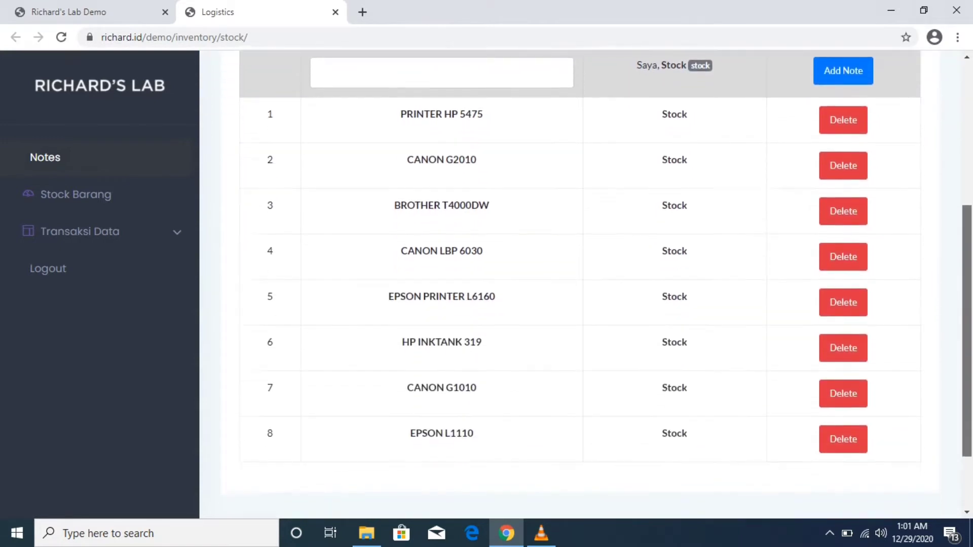
scroll(586, 283, "up", 3)
scroll(585, 284, "up", 4)
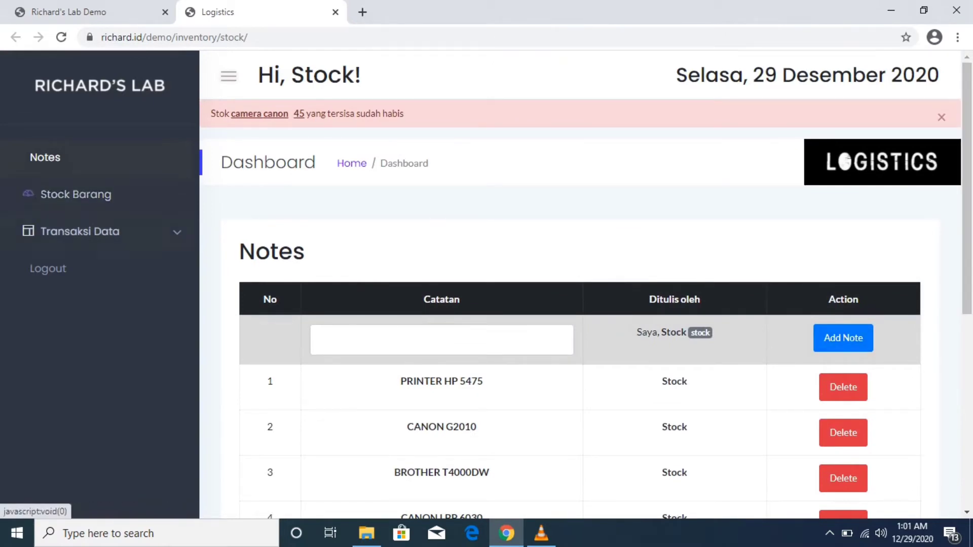
- Open the Stock Barang page and look through its list of items
left_click(80, 231)
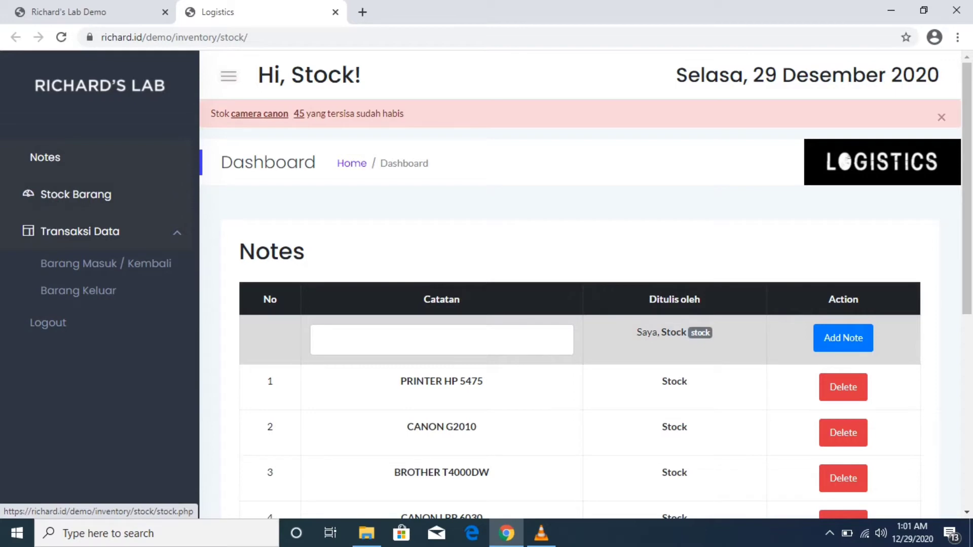
left_click(76, 194)
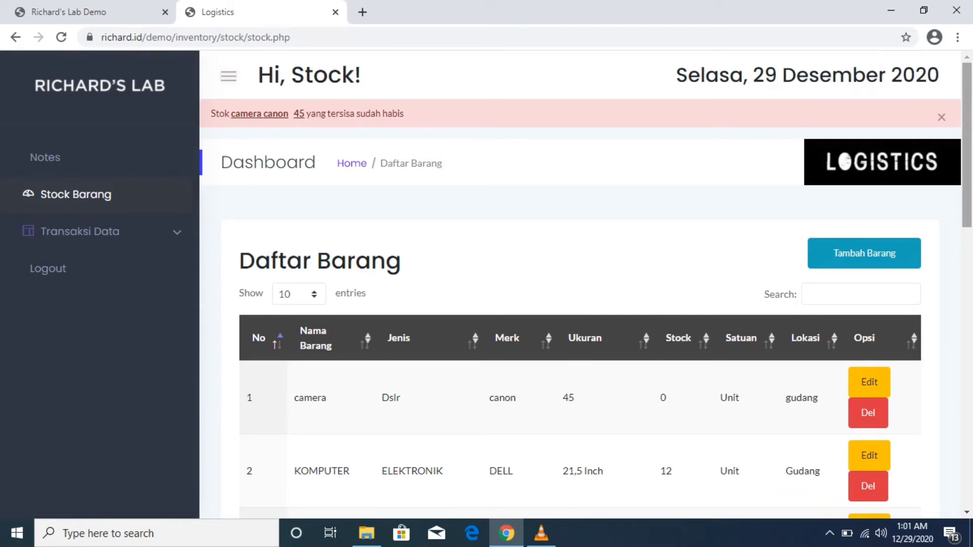
scroll(967, 147, "down", 1)
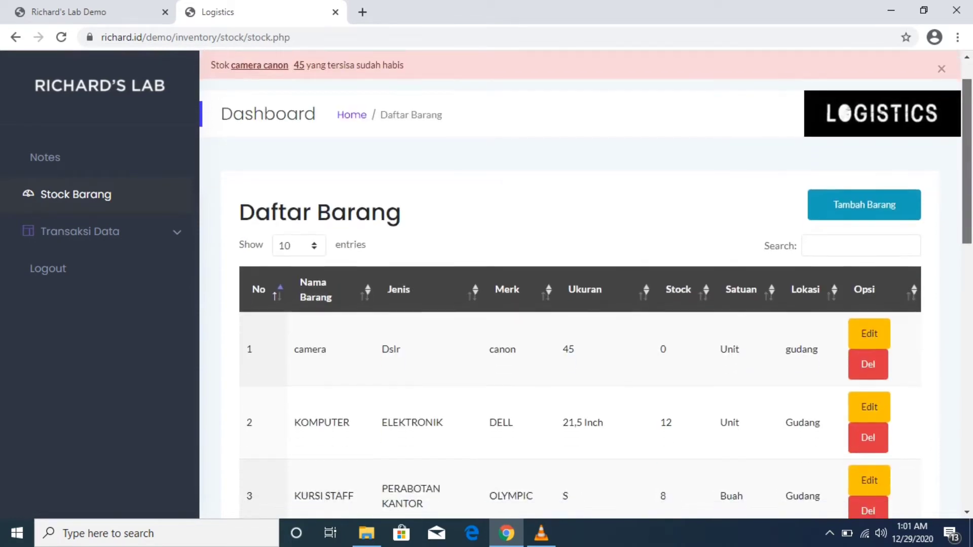
scroll(585, 284, "down", 5)
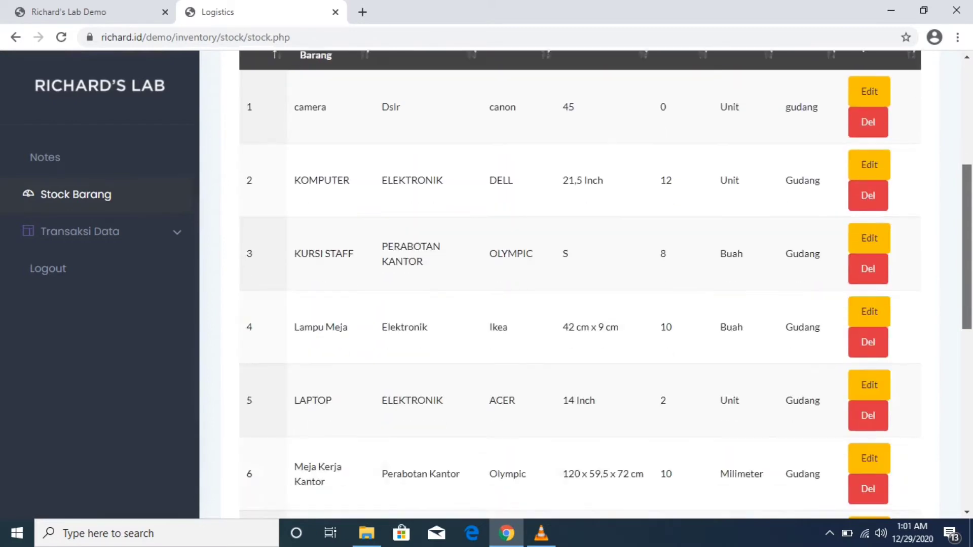
scroll(586, 284, "up", 4)
scroll(586, 284, "down", 3)
scroll(586, 284, "down", 5)
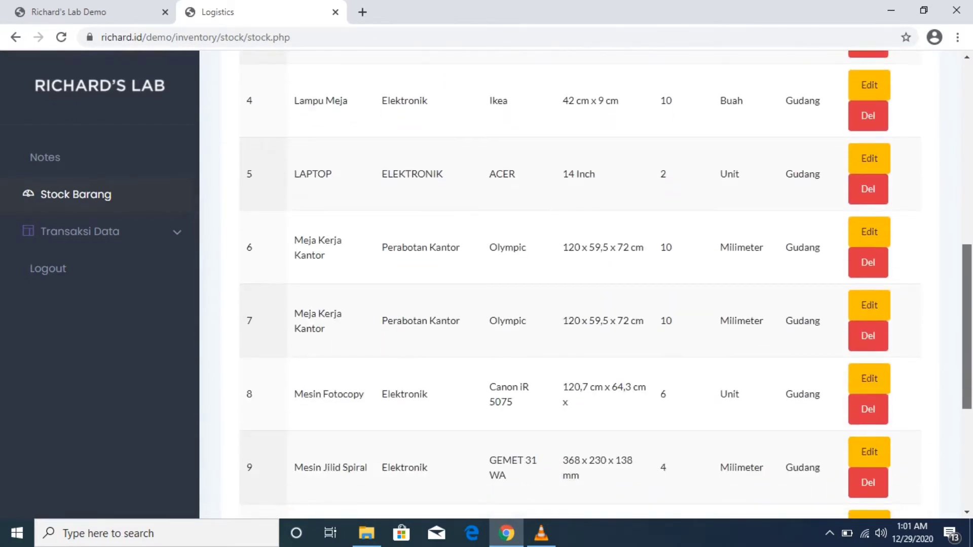
scroll(586, 284, "up", 10)
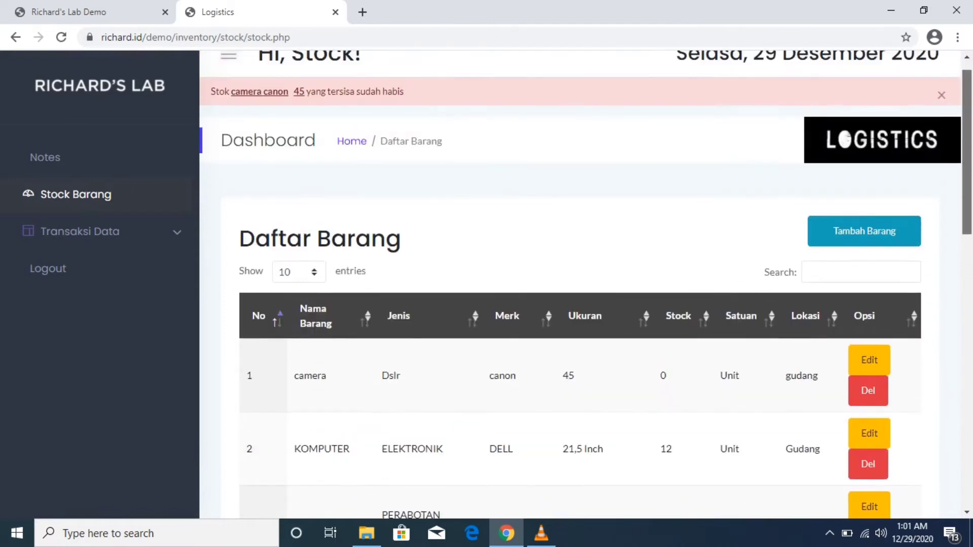
scroll(585, 284, "up", 1)
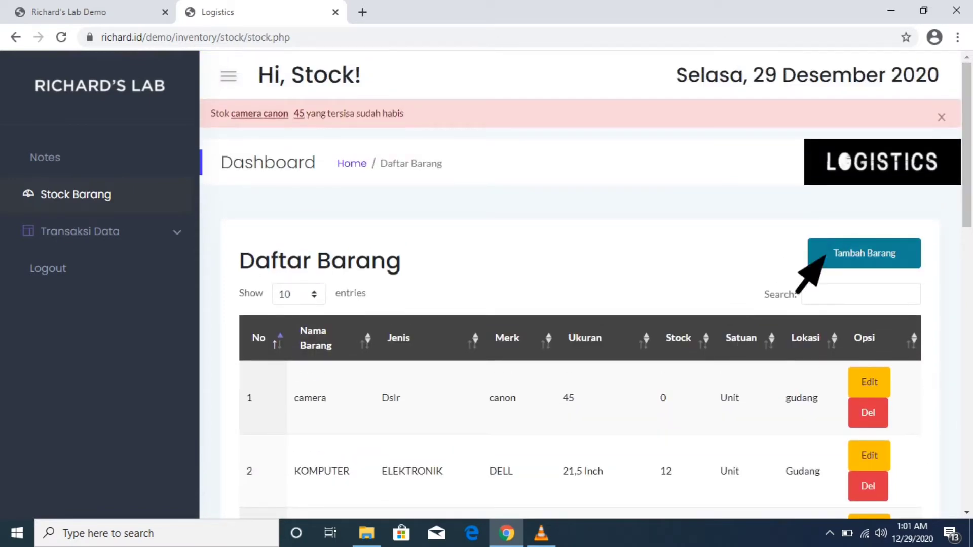
- Start a new manual stock entry with Nama "Meja Kerja Kantor", Jenis "Perabotan Kantor" and Merk "Olympic"
left_click(825, 256)
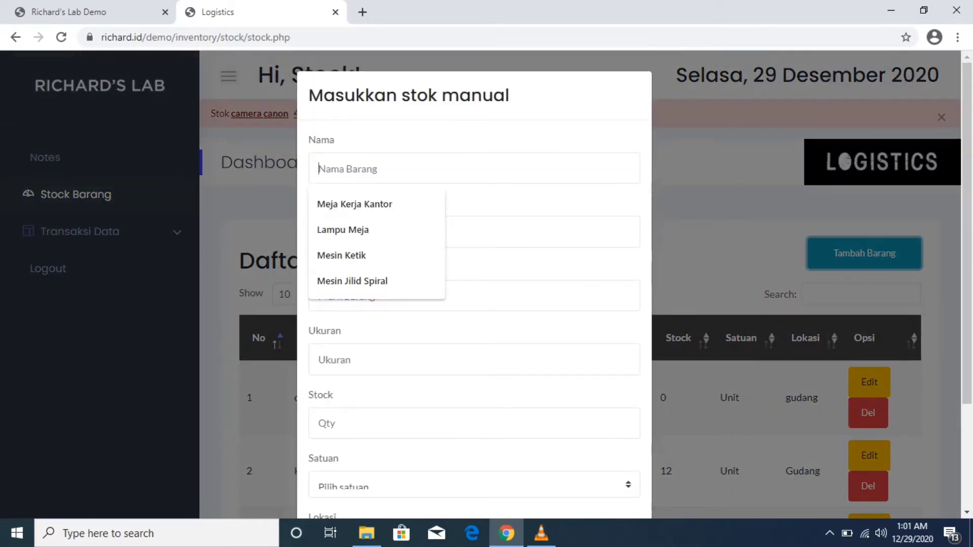
key("Down")
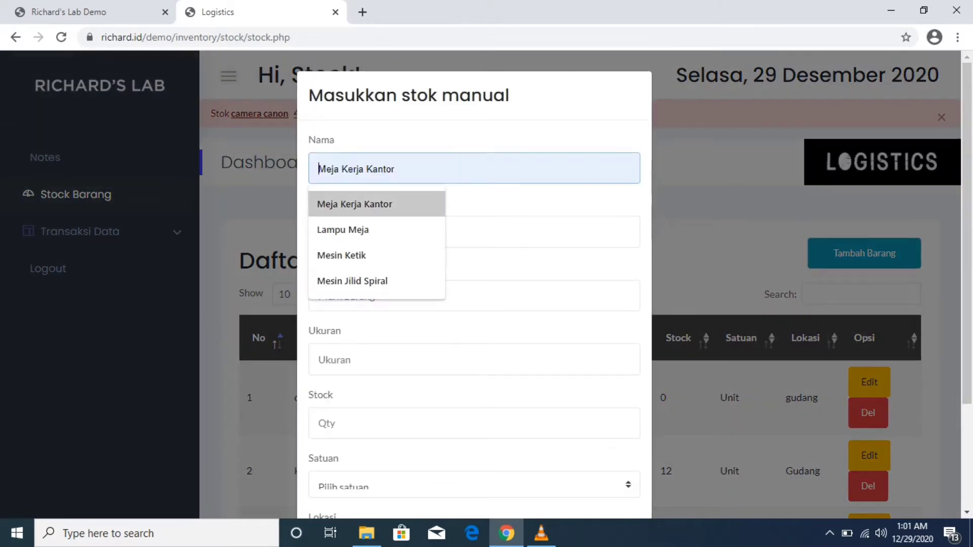
key("Return")
key("Tab")
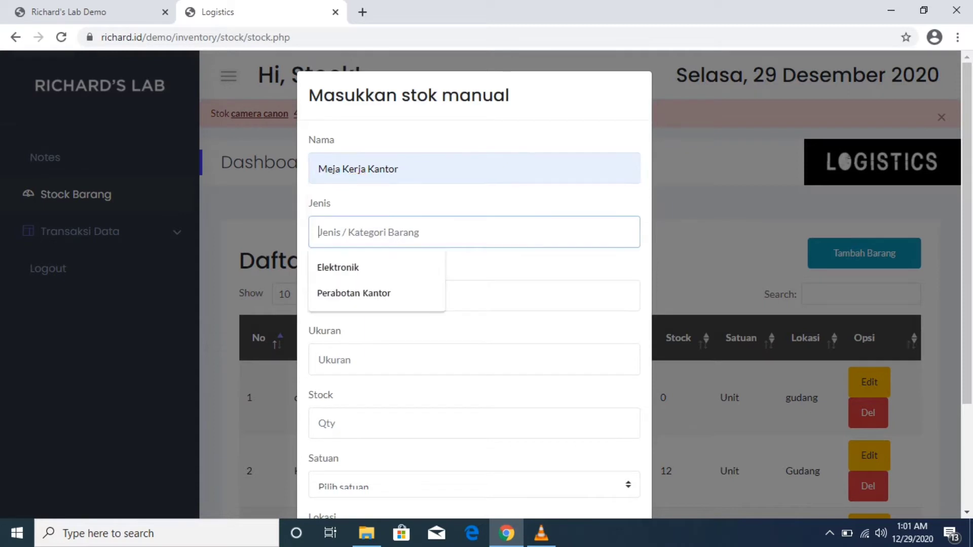
key("Down")
key("Down")
key("Return")
key("Tab")
key("Down")
key("Return")
key("Tab")
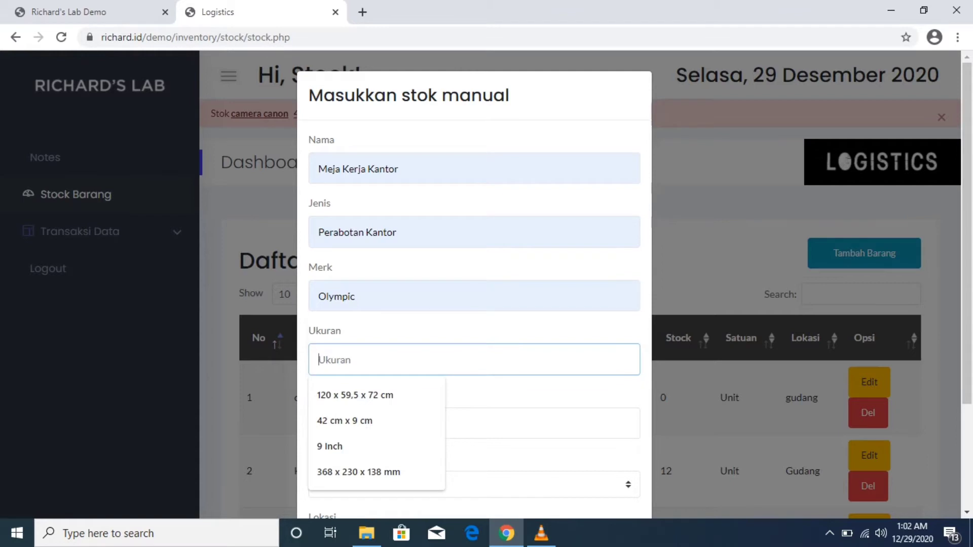
- Fill in the new item's Ukuran as "120 x 59,5 x 72 cm", Stock as 10 and Satuan as Centimeter
key("Down")
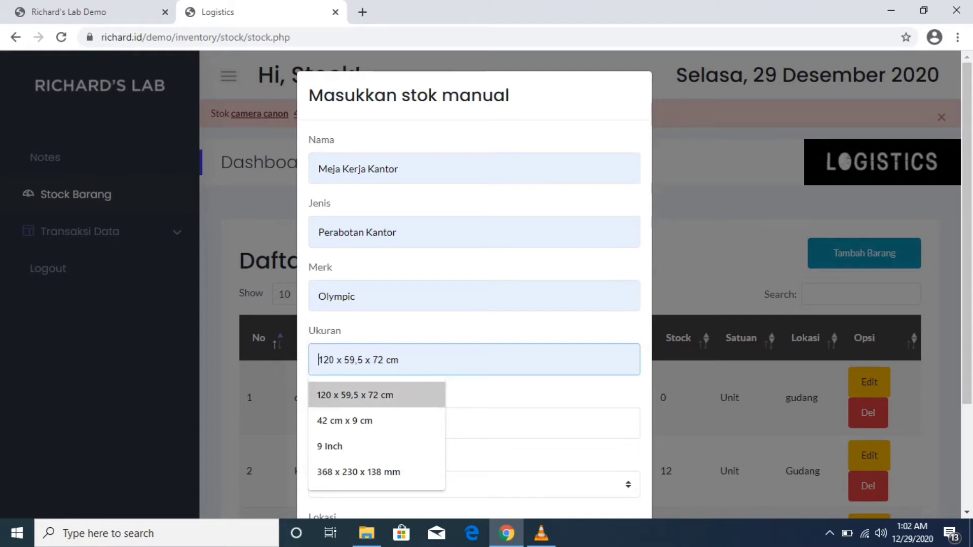
key("Return")
key("Tab")
type("10")
key("Tab")
key("space")
key("Down")
key("Down")
key("Down")
key("Down")
key("Down")
key("Up")
key("Return")
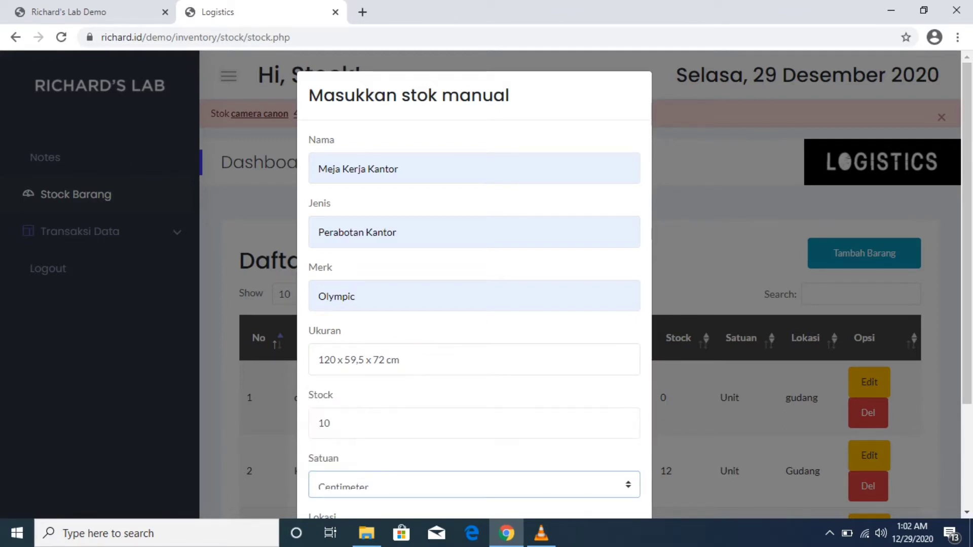
- Set the item's Lokasi to "Gudang", check the entered details and save the stock entry
scroll(474, 284, "down", 3)
key("Tab")
key("Down")
key("Down")
key("Return")
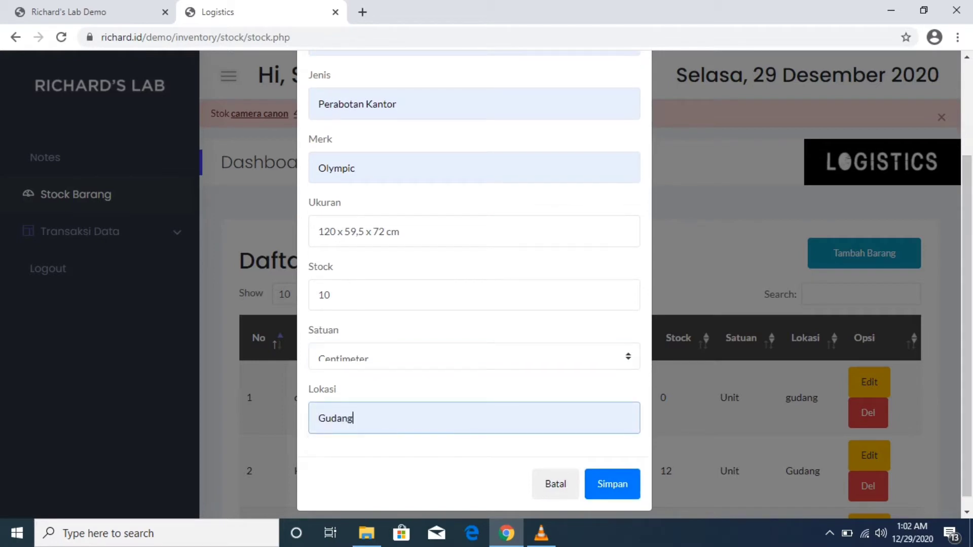
scroll(474, 284, "up", 3)
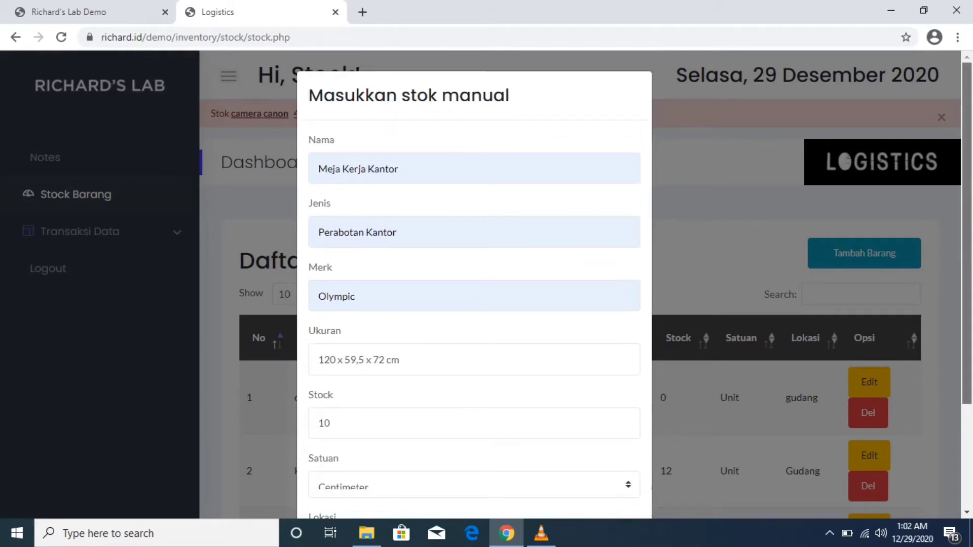
scroll(474, 284, "down", 3)
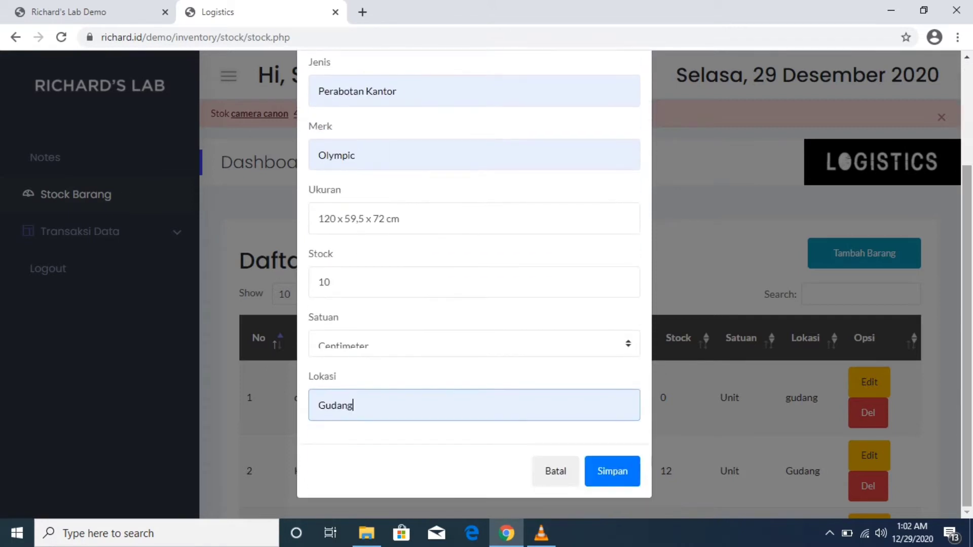
left_click(612, 471)
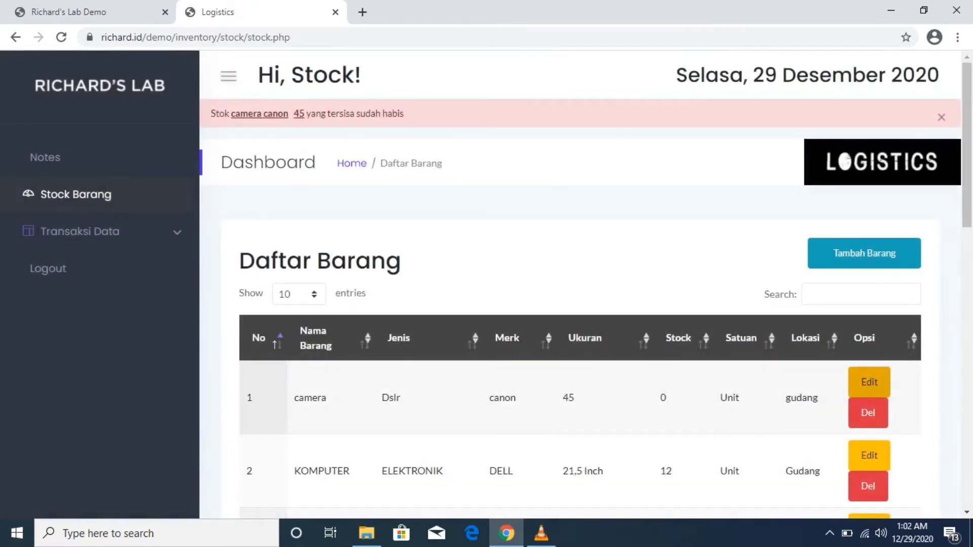
- Open the data export of the Daftar Barang list and view both pages of the Stock Bahan table
scroll(586, 290, "down", 5)
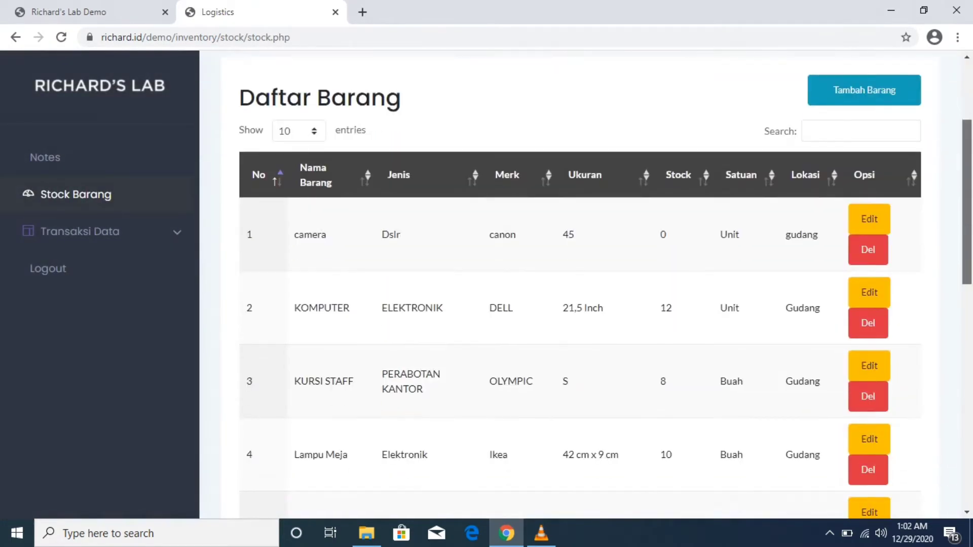
scroll(586, 290, "down", 1)
scroll(585, 290, "down", 2)
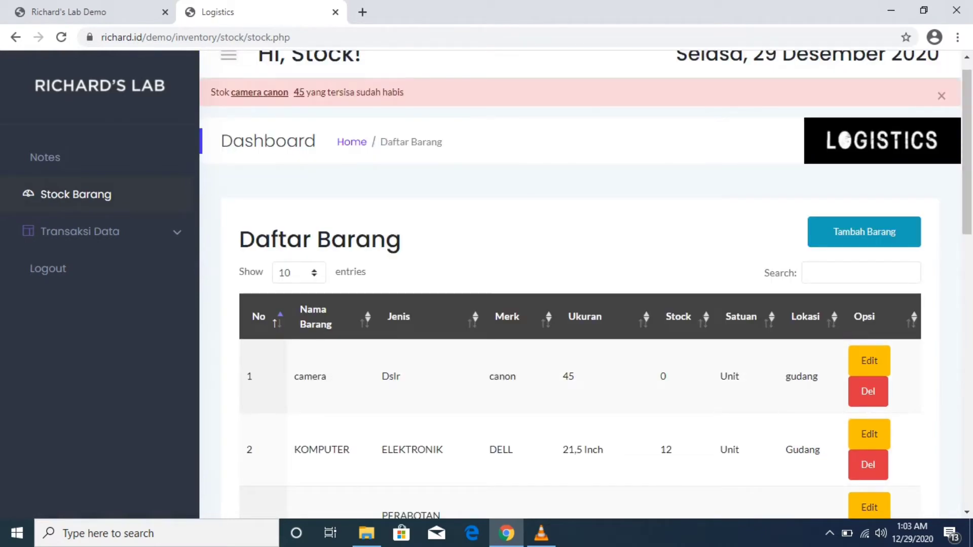
scroll(586, 284, "up", 1)
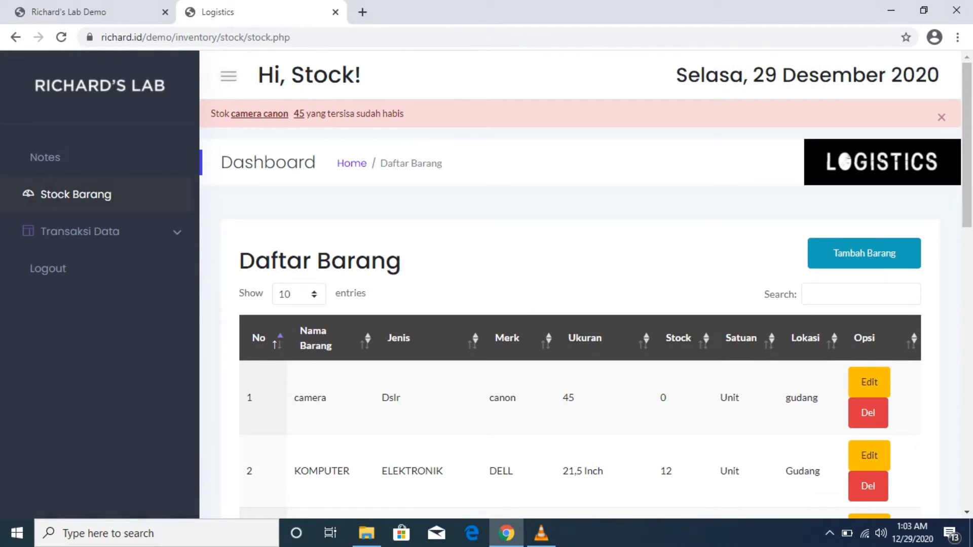
scroll(585, 285, "down", 10)
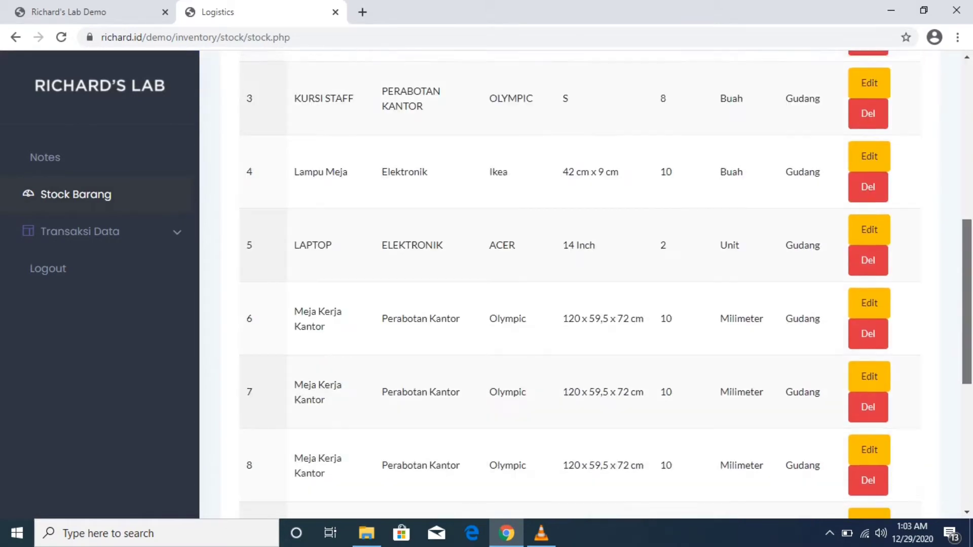
scroll(580, 285, "down", 5)
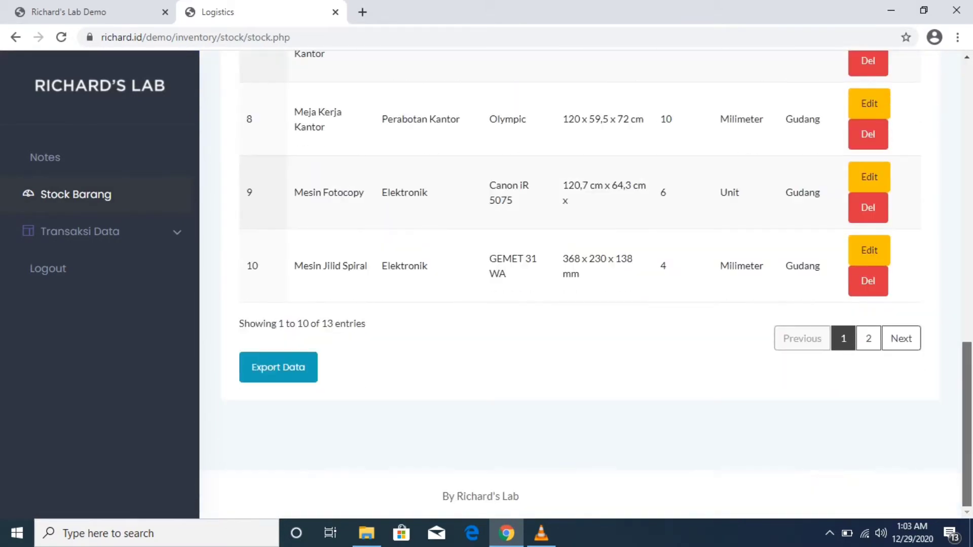
left_click(303, 374)
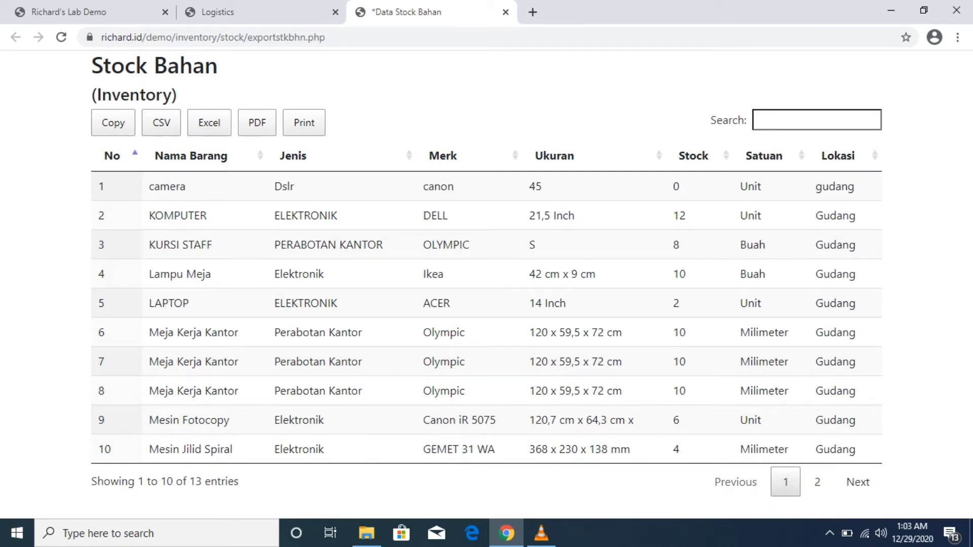
left_click(817, 482)
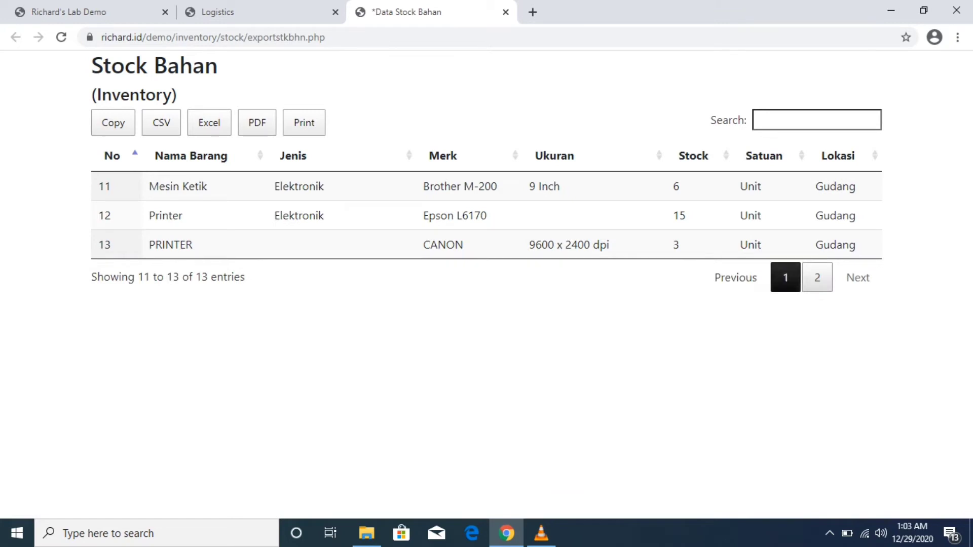
left_click(785, 277)
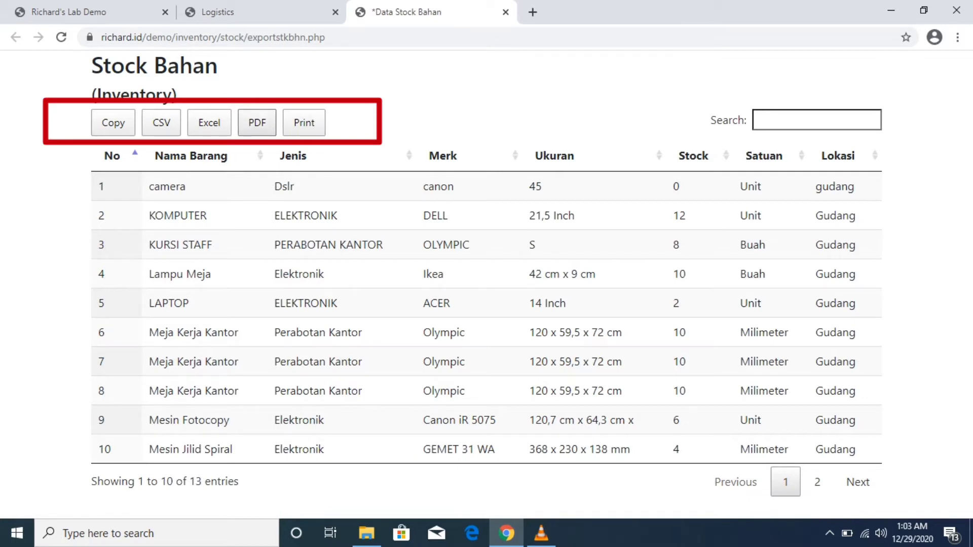
- Export the Stock Bahan table as a PDF and open the downloaded file to review it
left_click(256, 122)
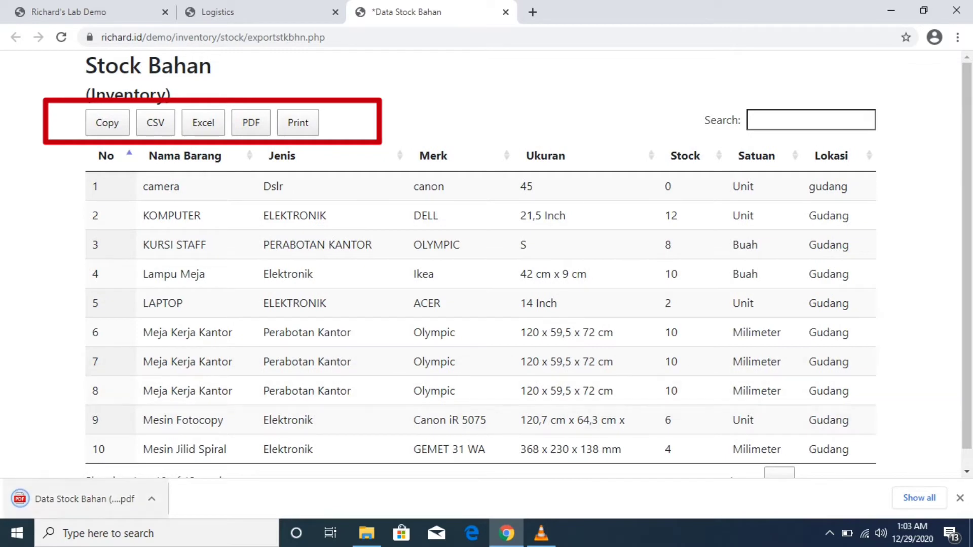
left_click(20, 499)
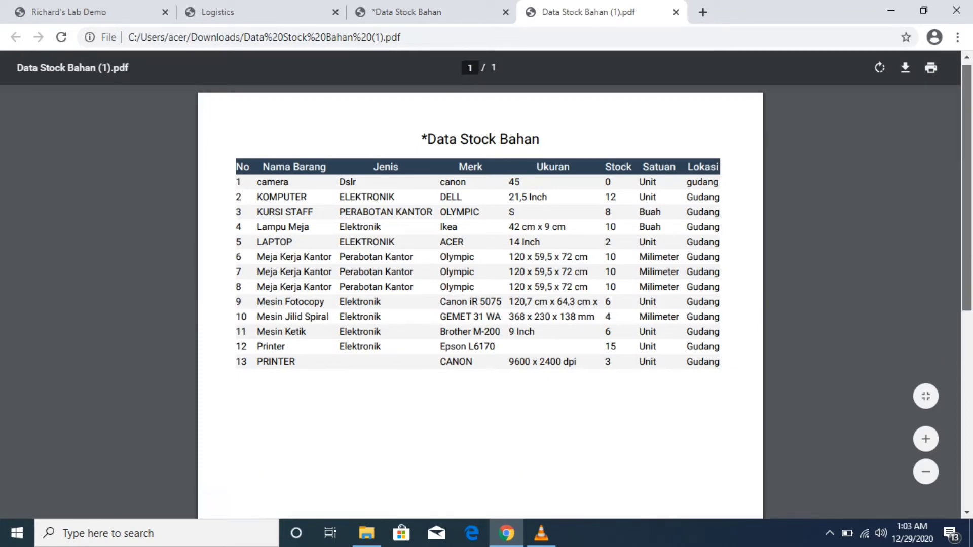
scroll(480, 284, "down", 2)
scroll(480, 283, "up", 2)
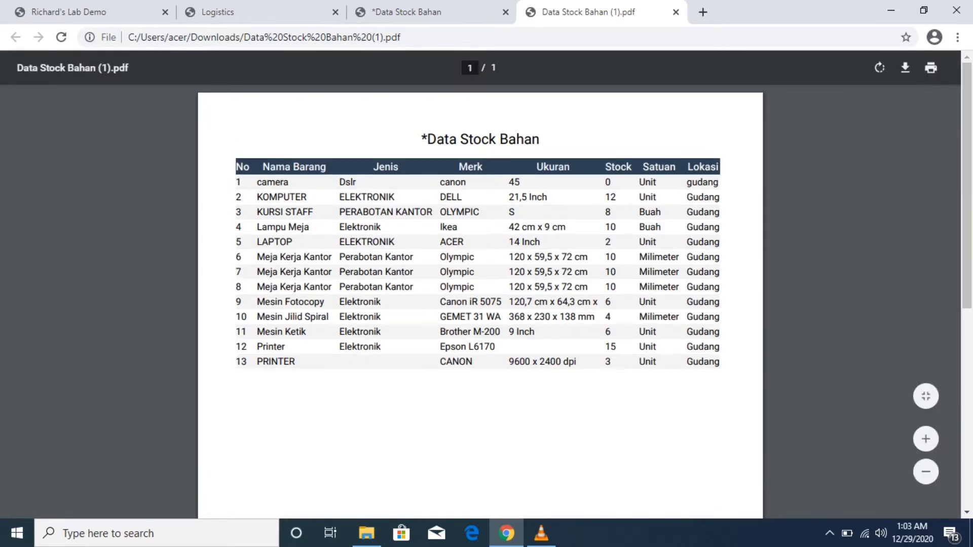
- Return to the beginning of the Daftar Barang list on the Logistics page
left_click(261, 13)
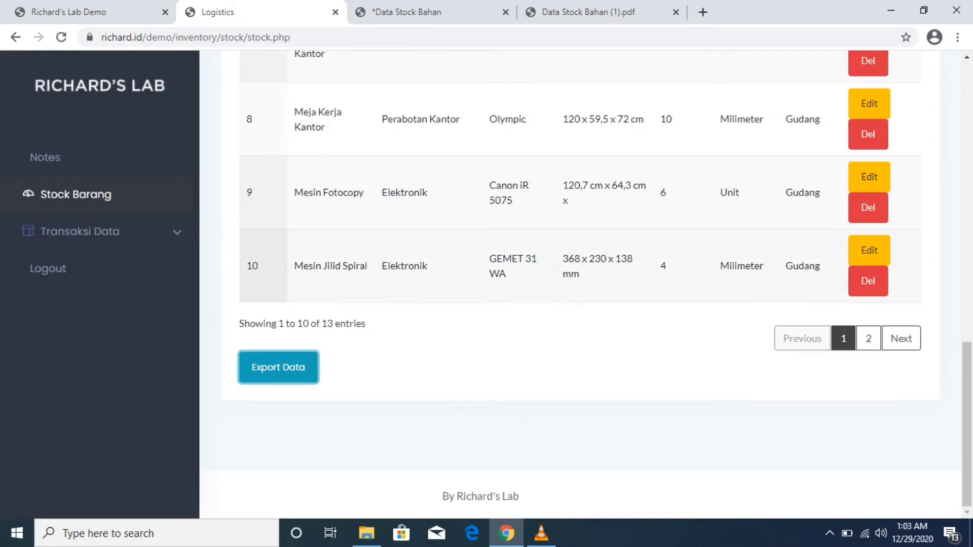
scroll(586, 283, "up", 15)
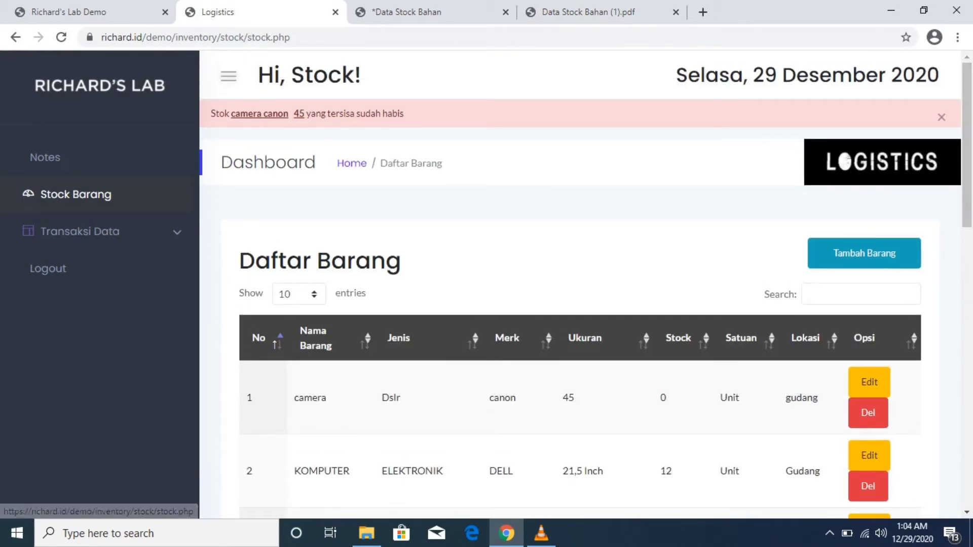
- Open the Barang Masuk / Kembali transaction list and review its entries down to the export option
left_click(80, 231)
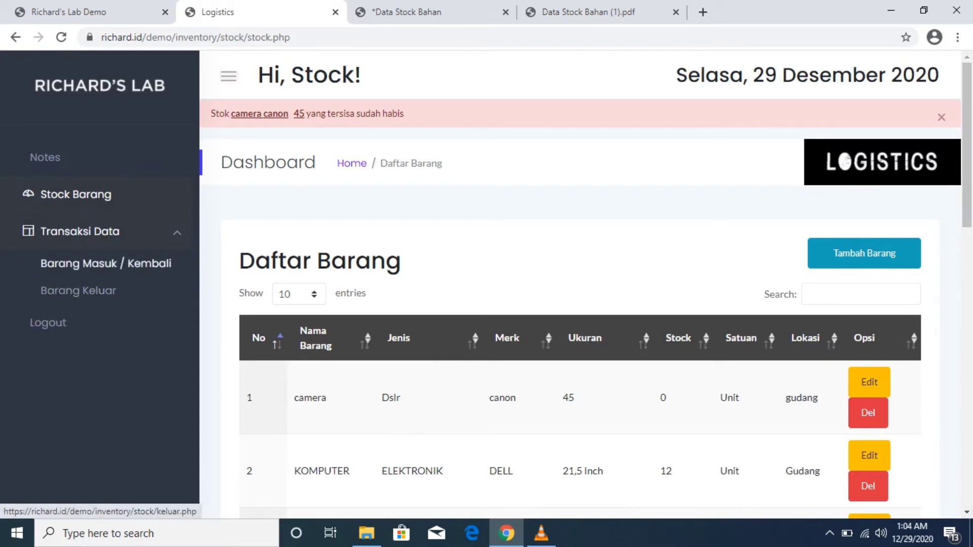
left_click(106, 263)
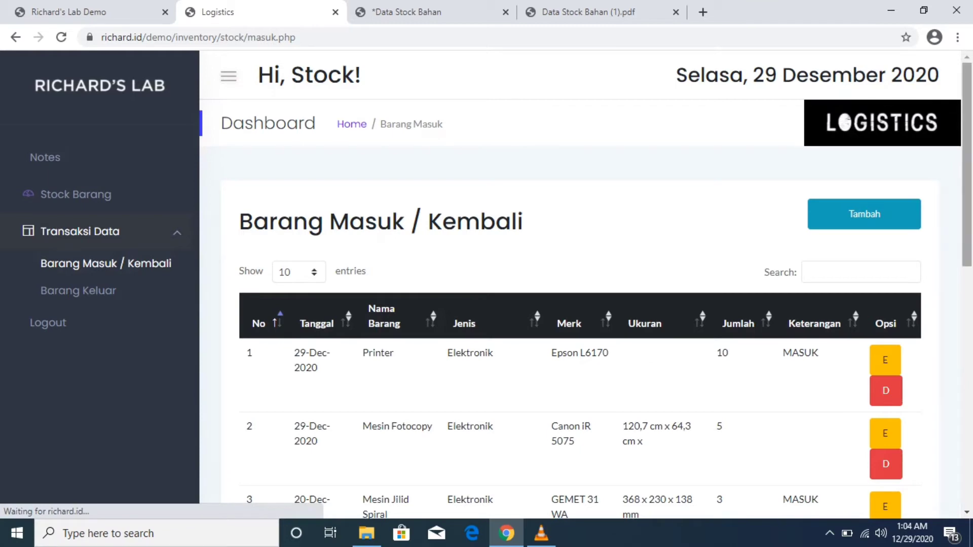
scroll(581, 286, "down", 3)
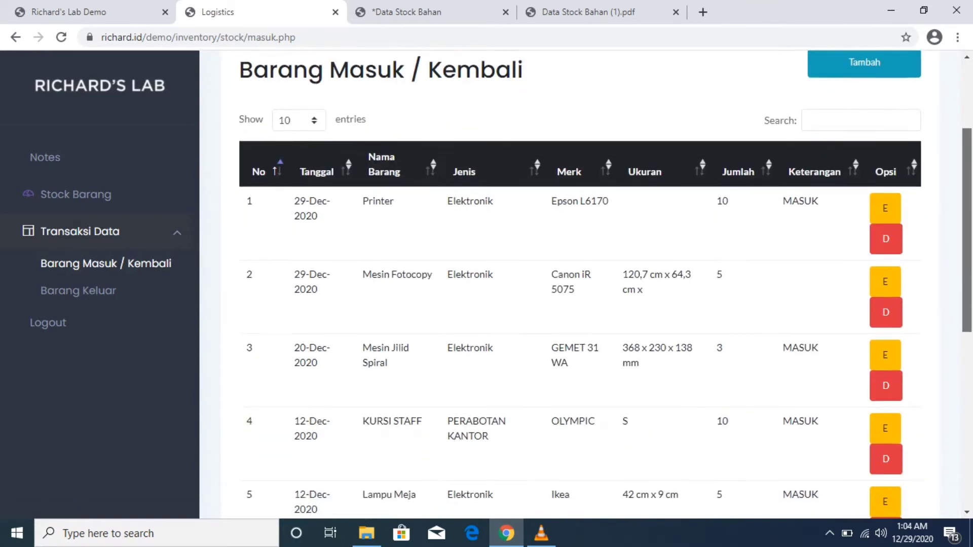
scroll(581, 286, "up", 1)
scroll(581, 286, "down", 2)
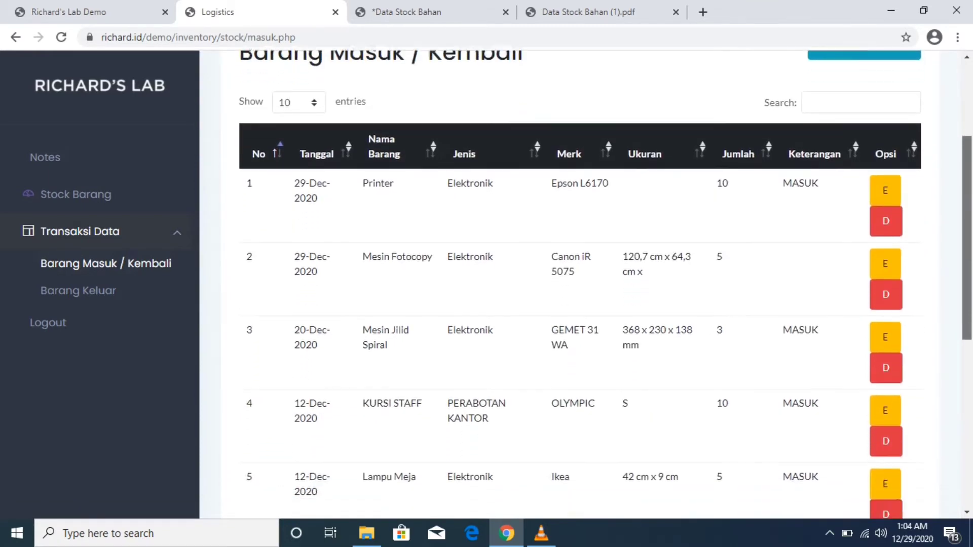
scroll(580, 286, "down", 3)
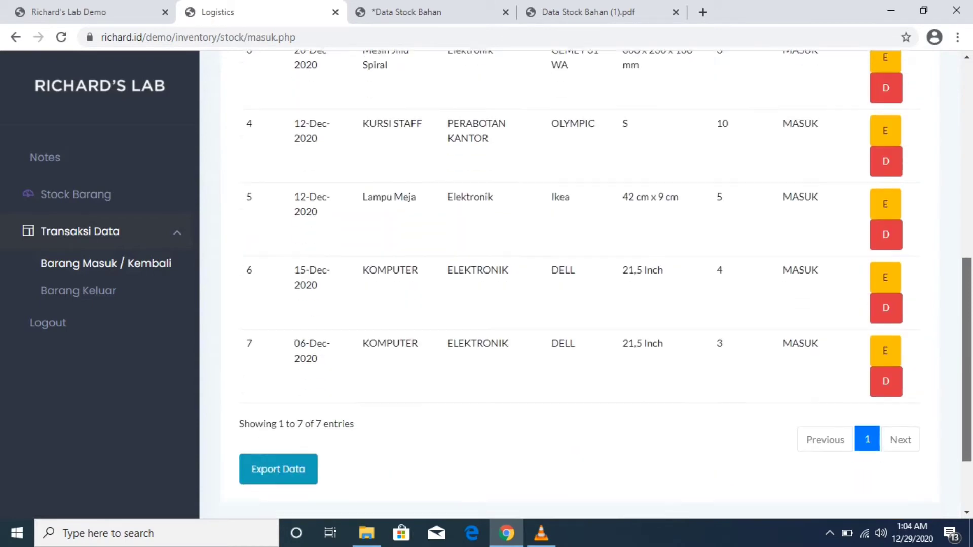
scroll(581, 285, "up", 8)
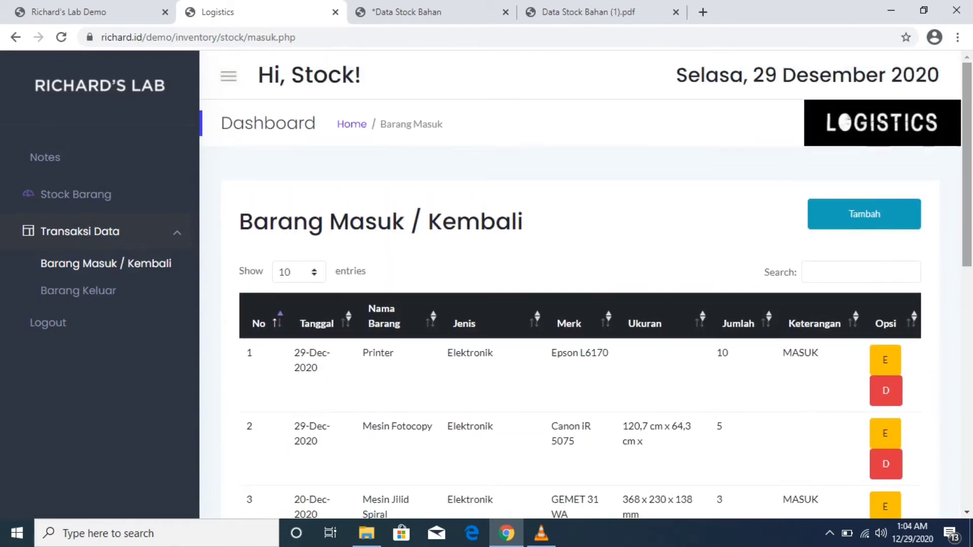
scroll(581, 286, "down", 2)
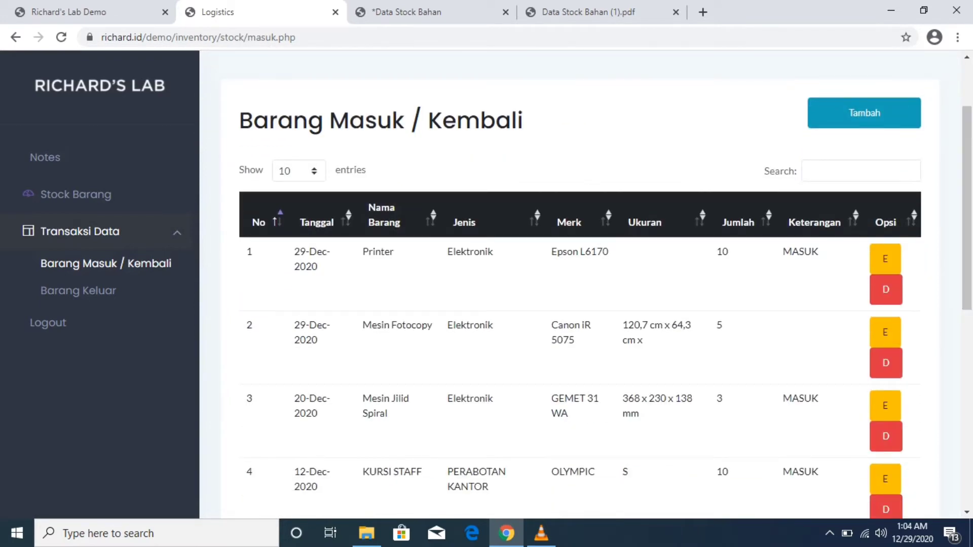
- Start a new Barang Masuk entry and set its Tanggal to 12/25/2020
left_click_drag(967, 208, 967, 181)
left_click(864, 175)
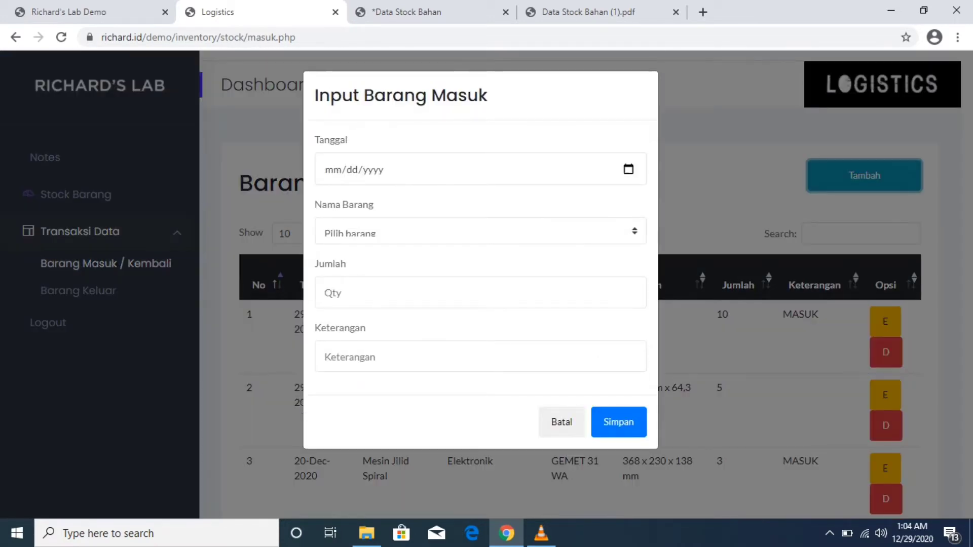
left_click(332, 169)
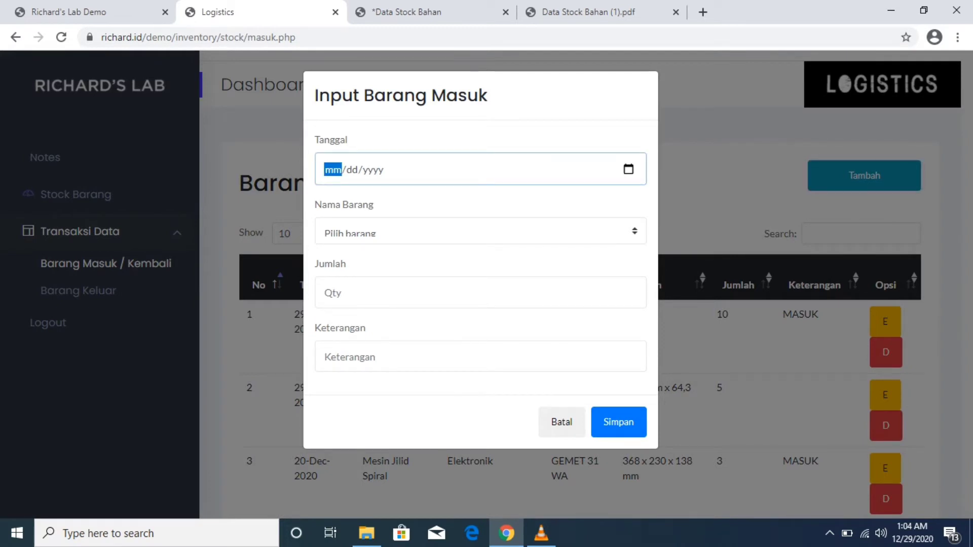
type("0205")
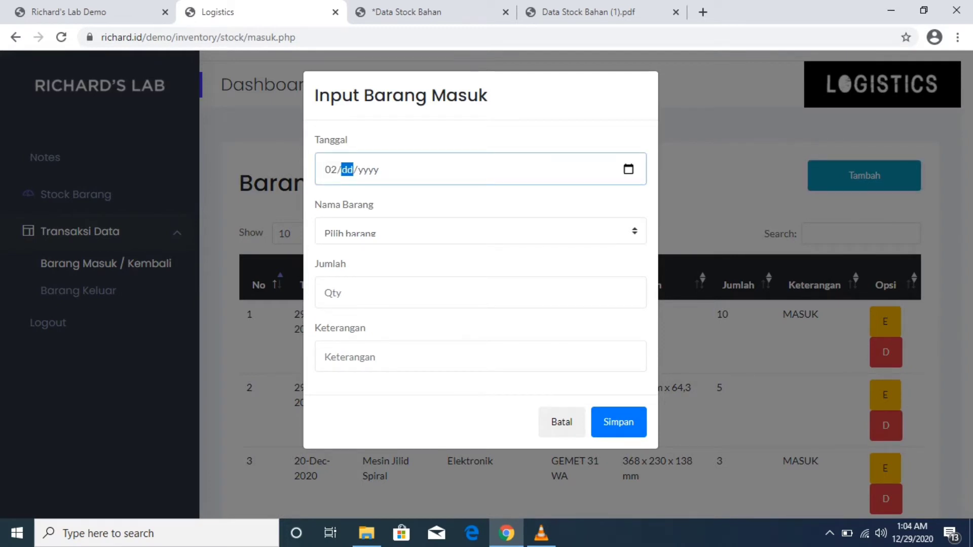
key("Left")
key("Left")
type("12/25/")
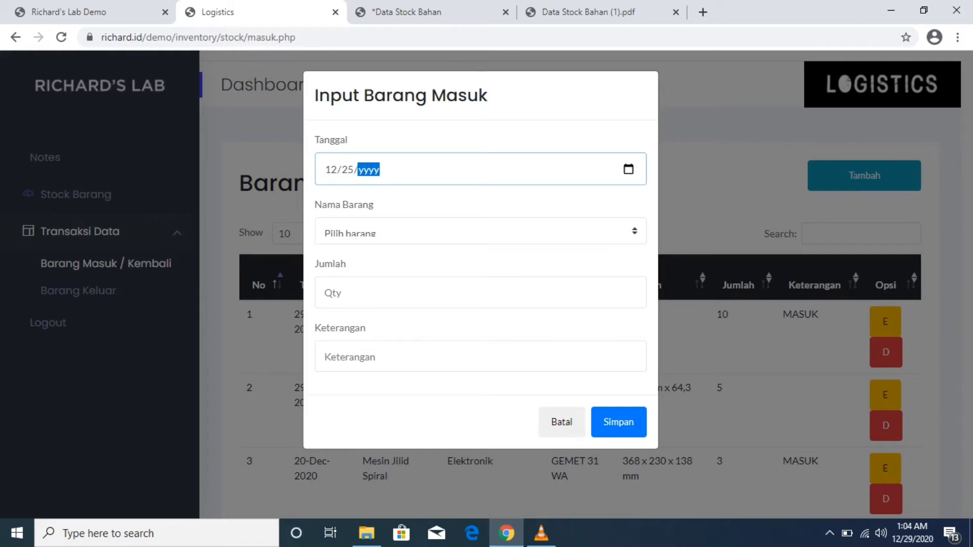
type("2020")
- Choose the first Meja Kerja Kantor Perabotan Kantor Olympic, Uk. 120 x 59,5 x 72 cm item and set Jumlah to 5
left_click(480, 231)
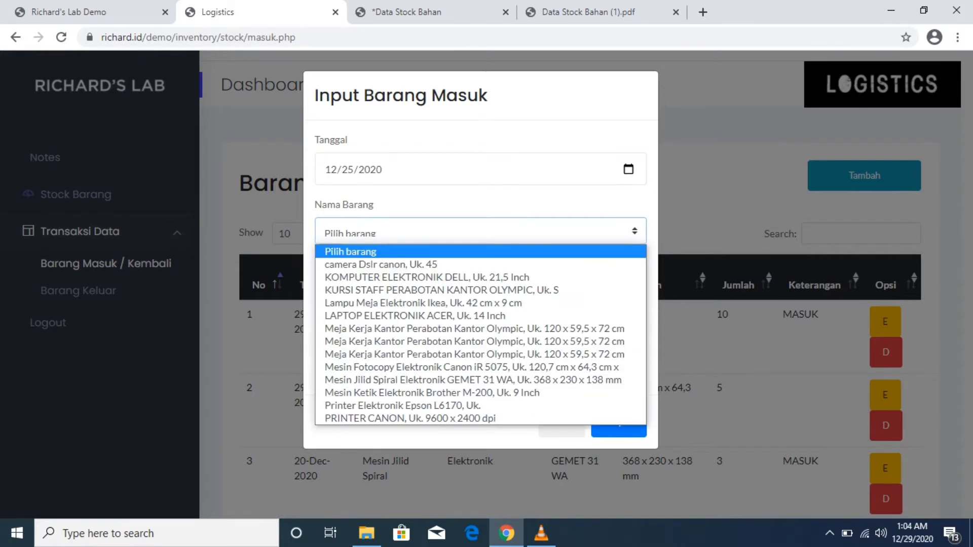
key("Up")
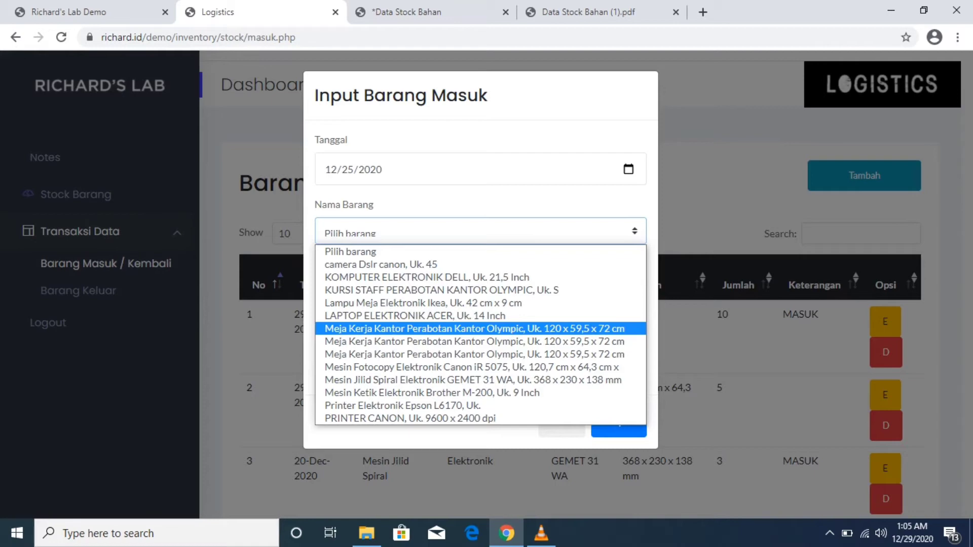
key("Return")
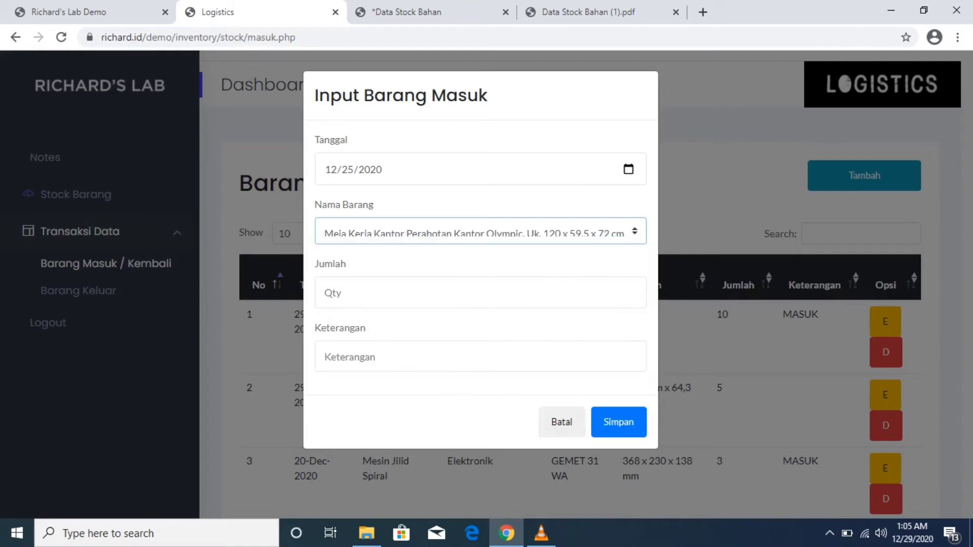
left_click(324, 292)
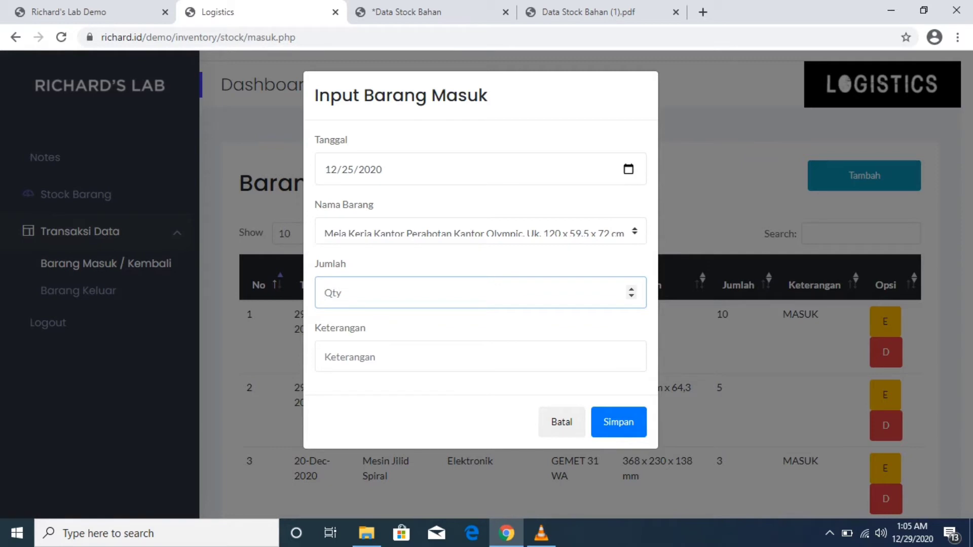
type("5")
- Set the Keterangan to the suggested value MASUK and save the incoming goods entry
left_click(325, 356)
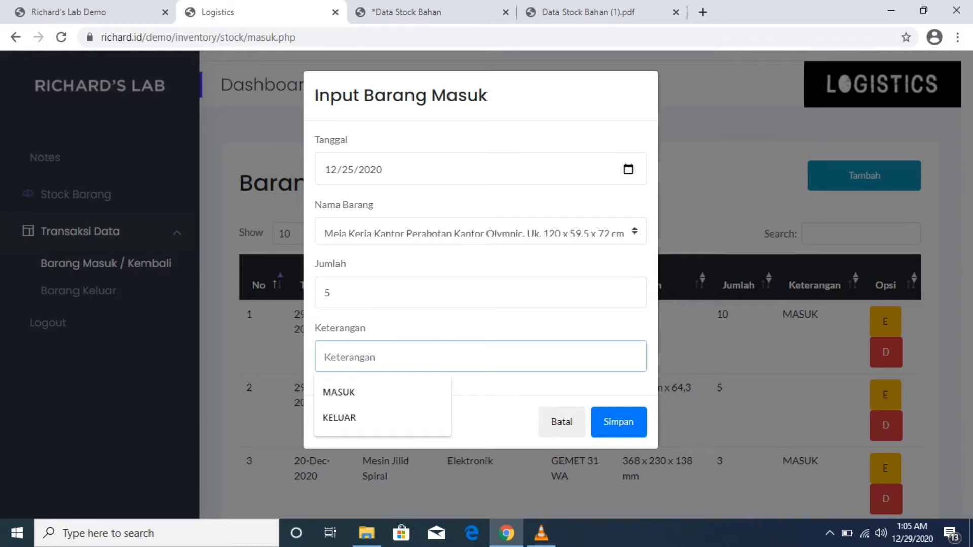
key("Down")
key("Return")
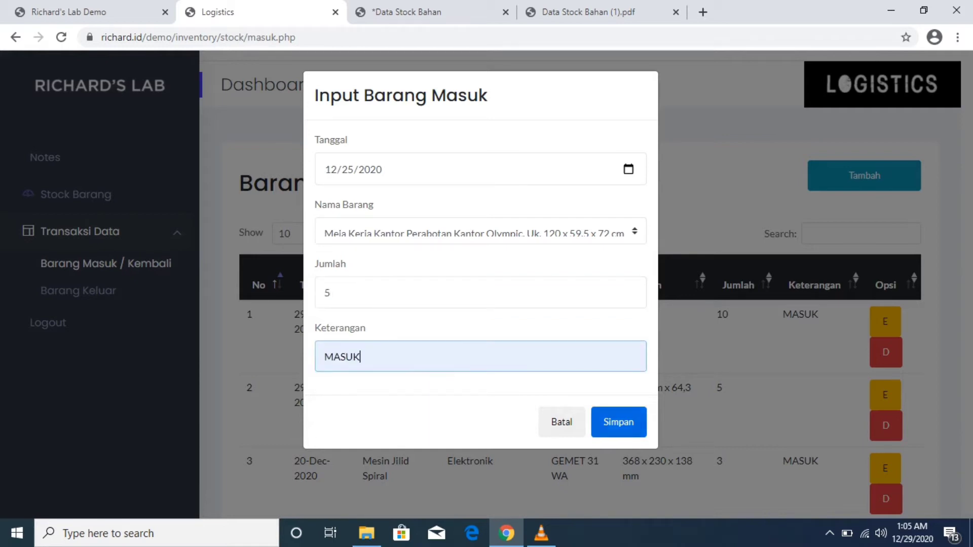
left_click(618, 422)
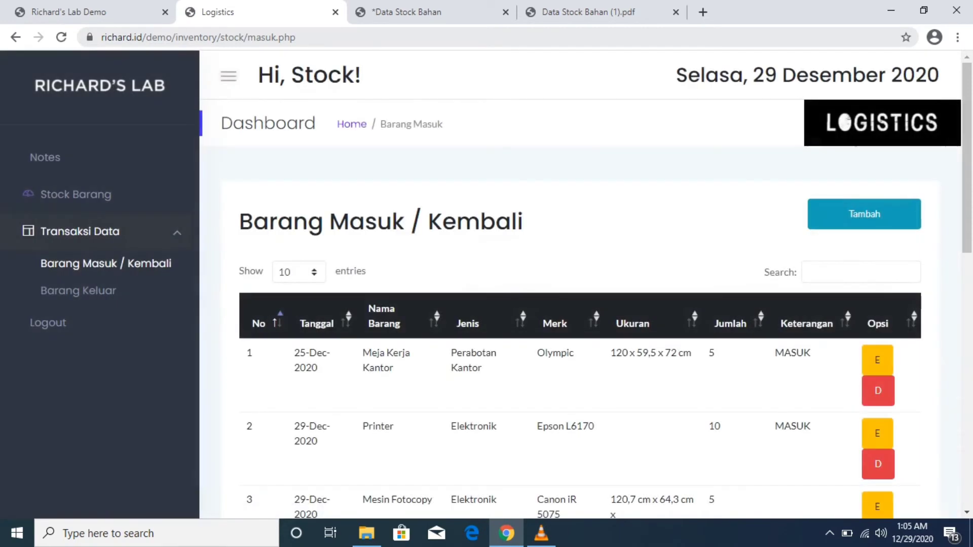
- Review the new entry in the Barang Masuk / Kembali list and check the Meja Kerja Kantor stock in Stock Barang
scroll(585, 283, "down", 3)
scroll(585, 284, "down", 4)
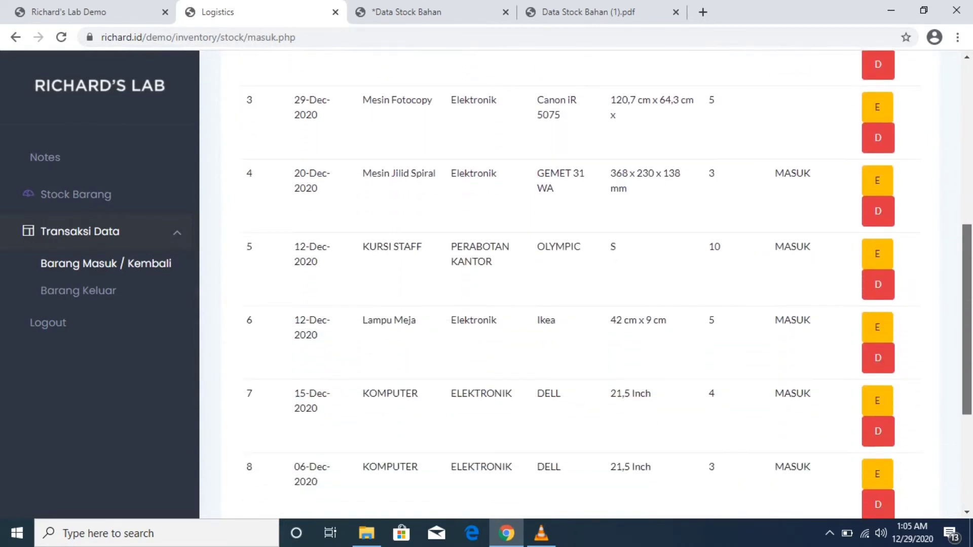
scroll(585, 284, "up", 3)
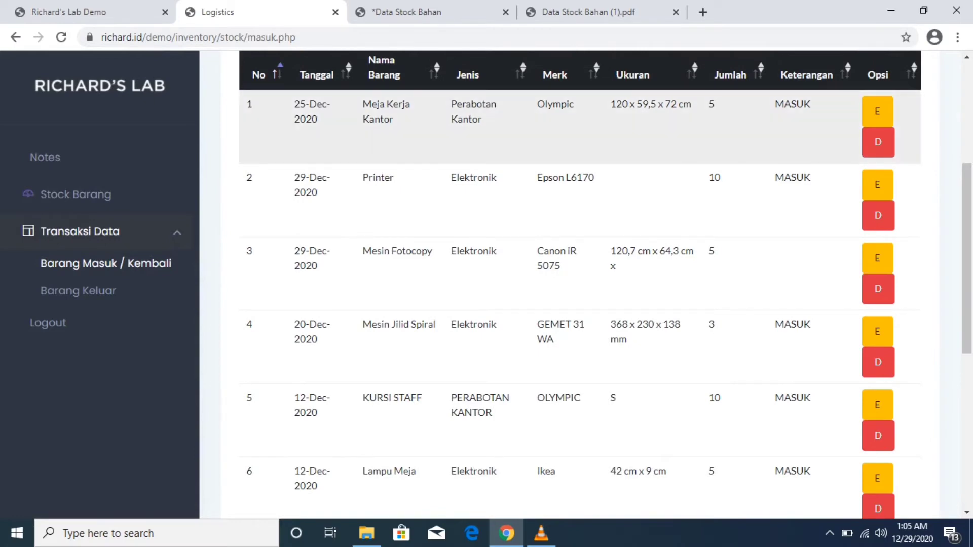
scroll(580, 284, "up", 5)
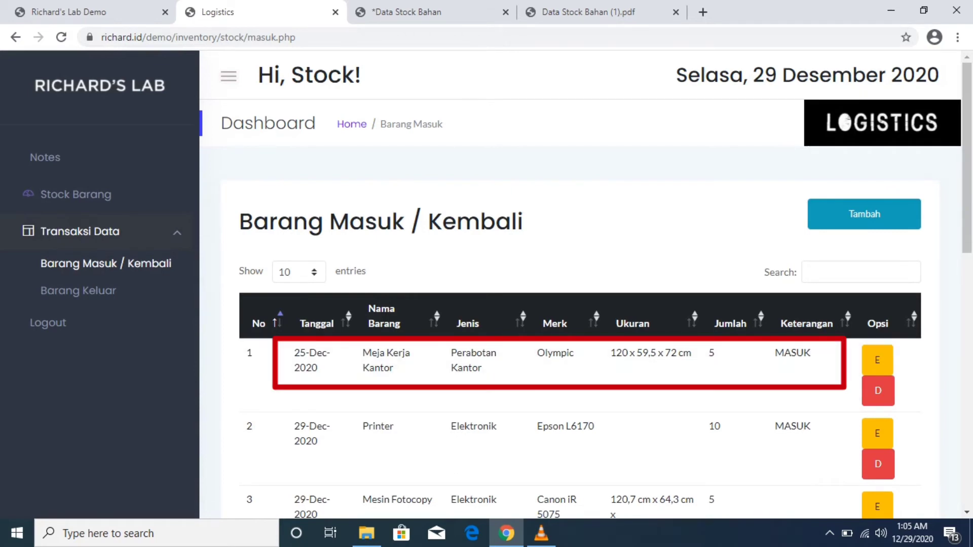
left_click(76, 194)
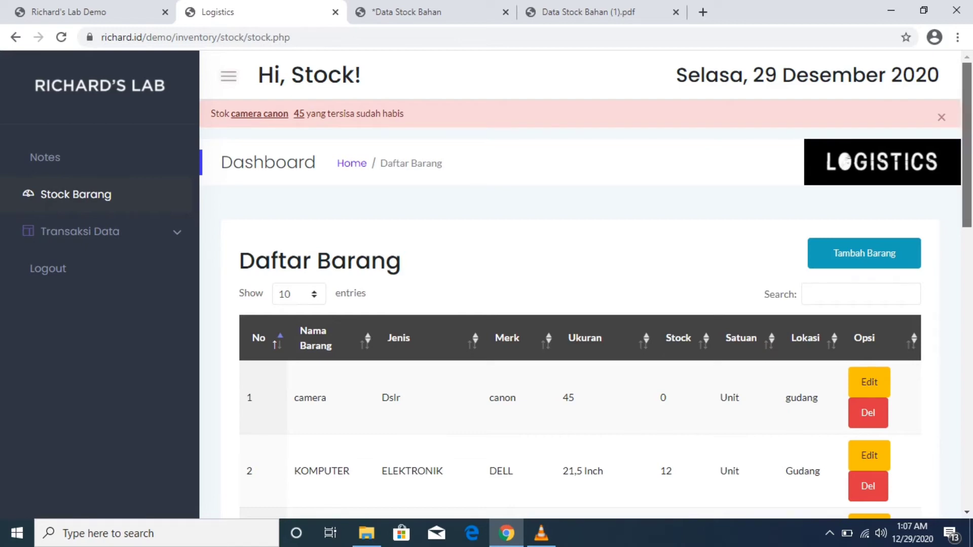
scroll(586, 284, "down", 5)
scroll(586, 284, "down", 1)
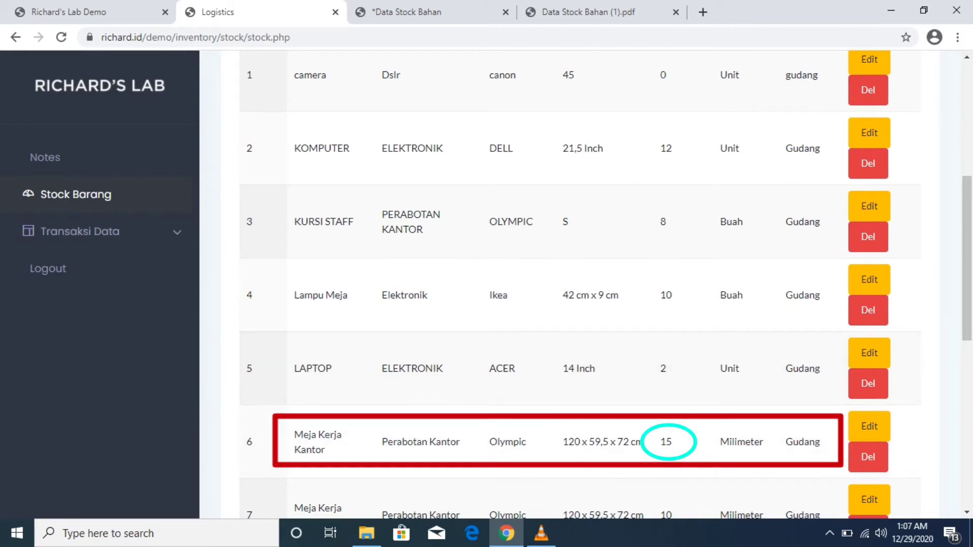
- Open the Barang Keluar transaction list and examine its outgoing goods entries down to the export option
left_click(79, 231)
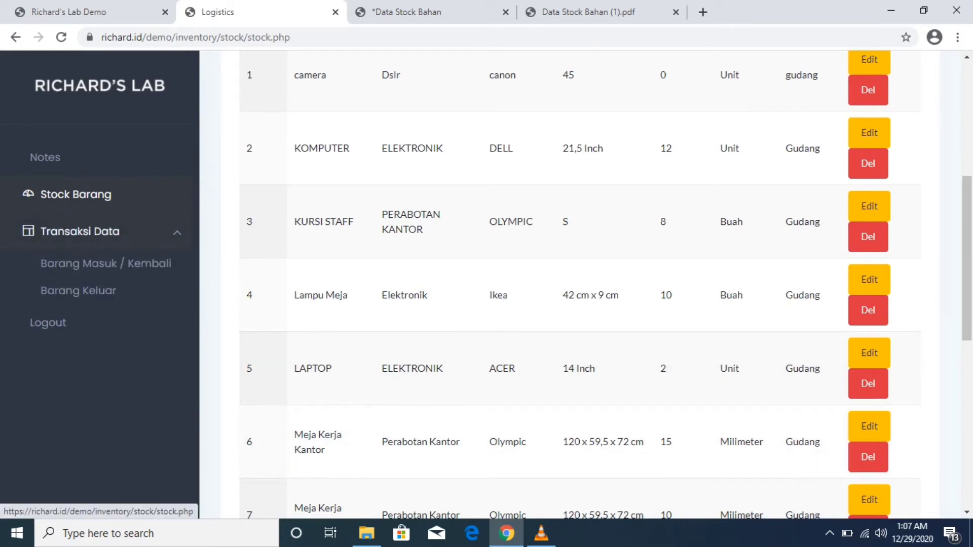
left_click(78, 290)
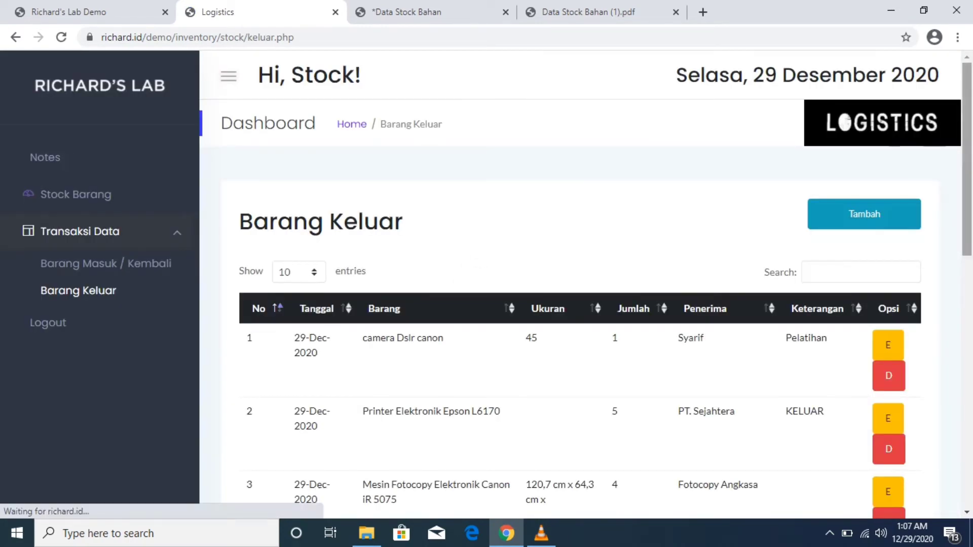
scroll(586, 283, "down", 3)
scroll(586, 283, "down", 5)
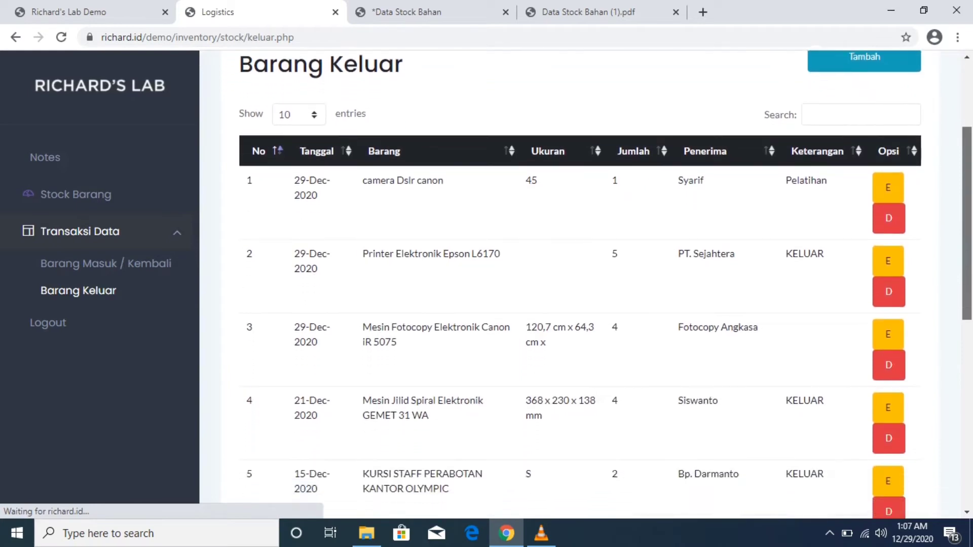
scroll(586, 283, "up", 2)
scroll(586, 283, "down", 1)
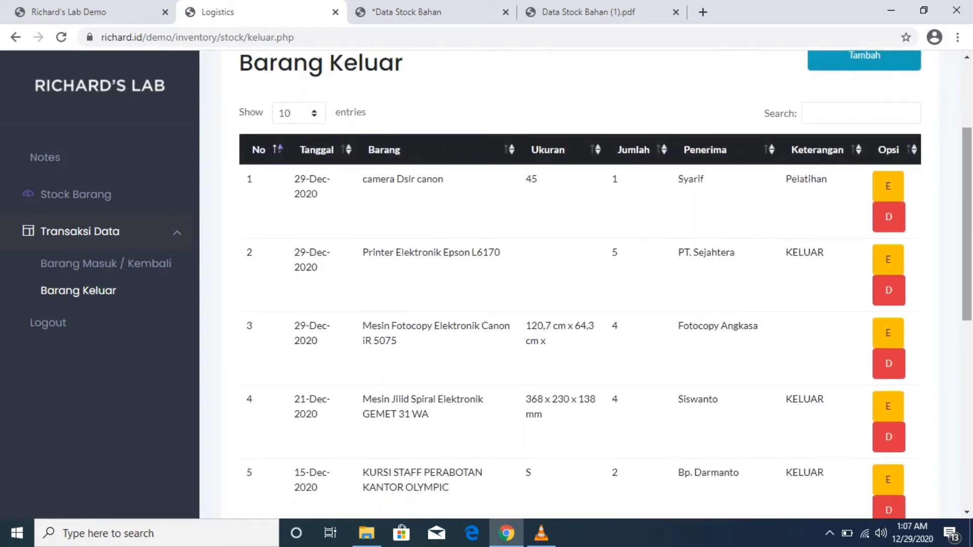
scroll(586, 282, "down", 3)
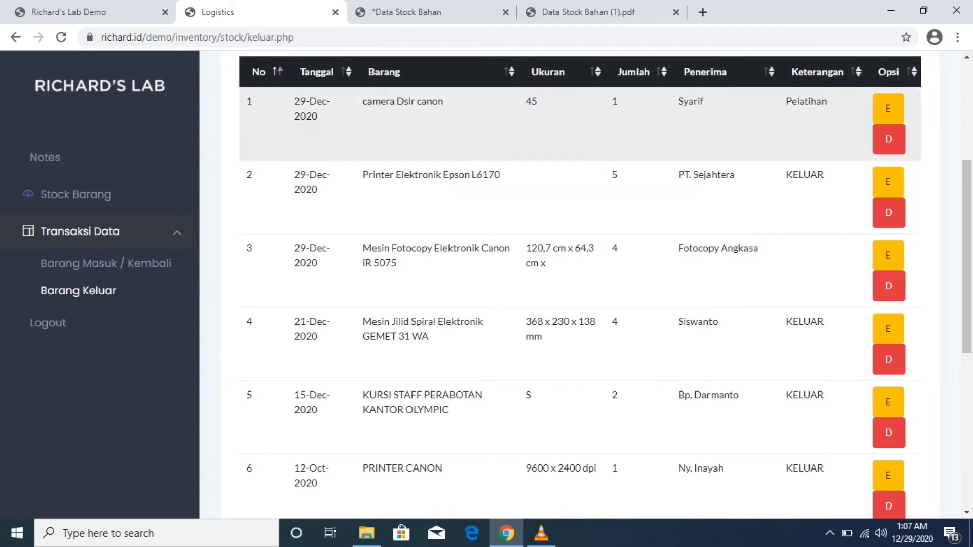
scroll(585, 282, "down", 3)
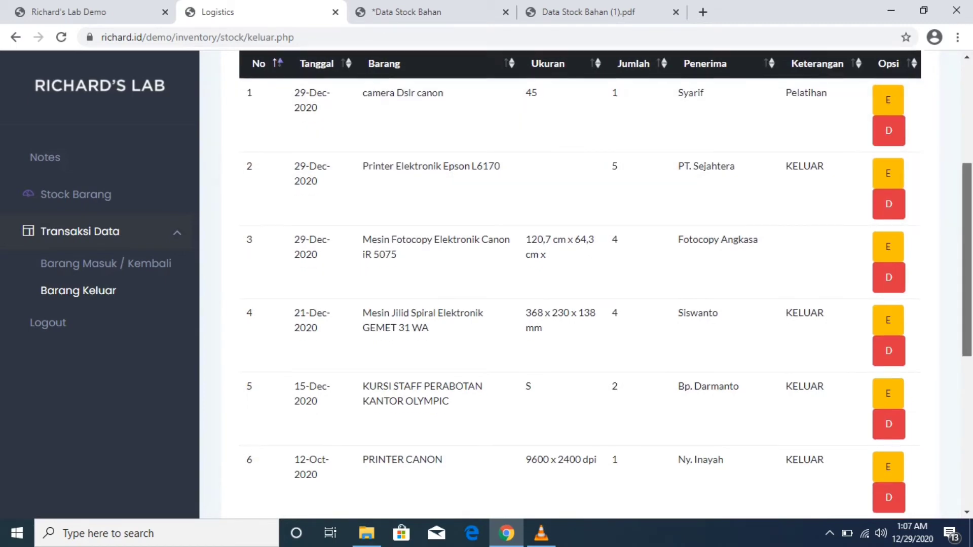
scroll(585, 283, "down", 2)
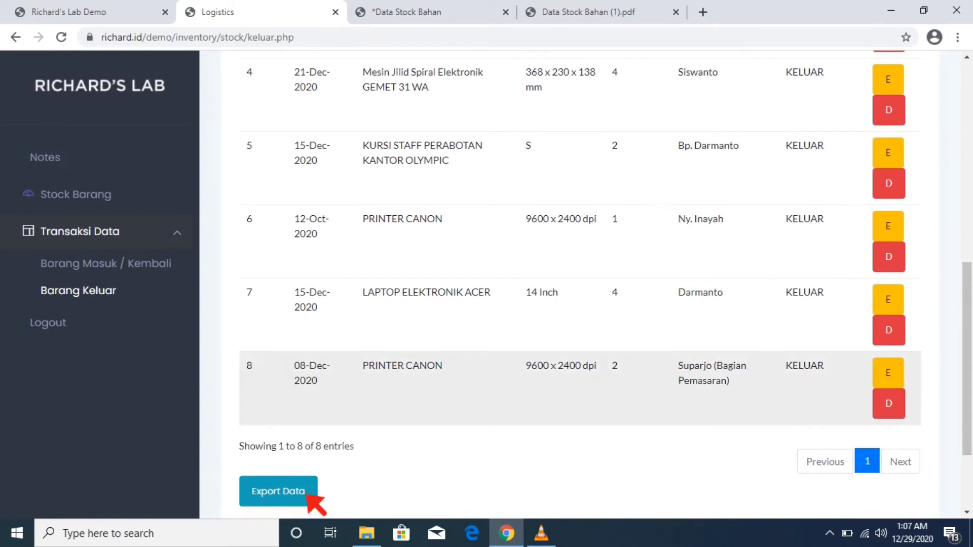
left_click(307, 495)
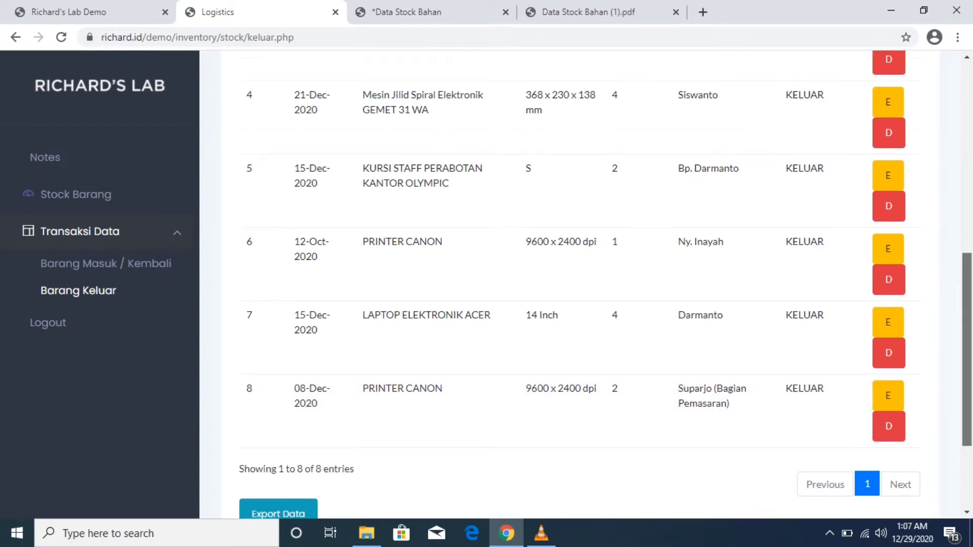
- Start a new Barang Keluar entry and set its Tanggal to 12/29/2020
left_click_drag(967, 162, 967, 164)
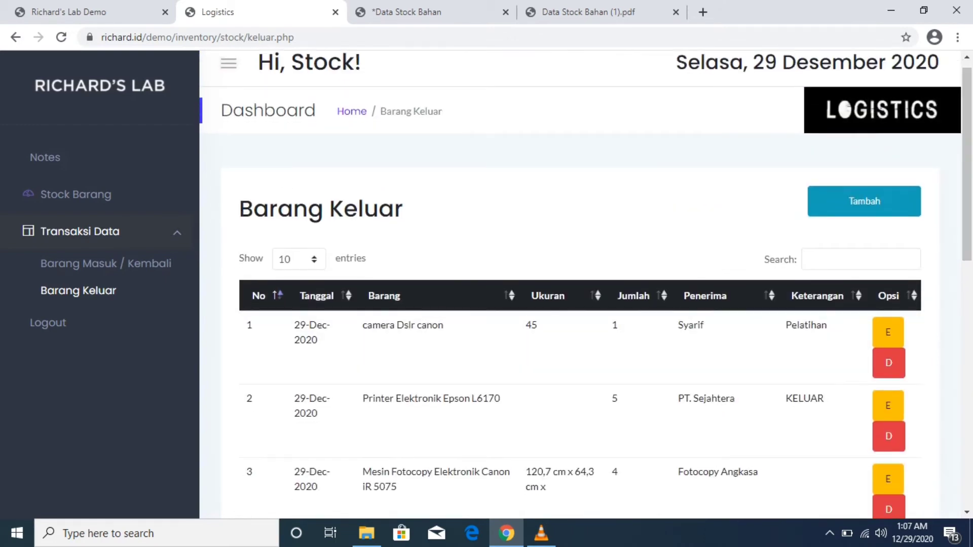
left_click(831, 208)
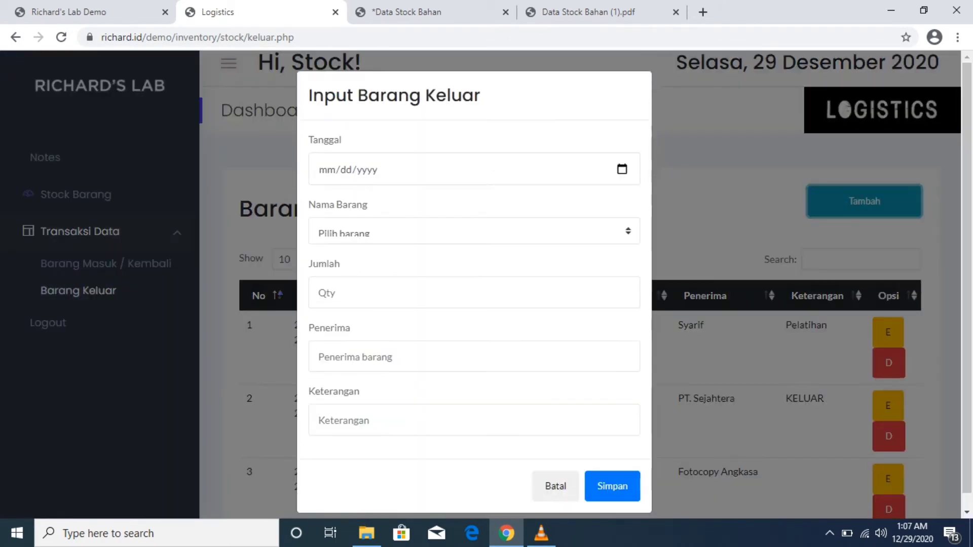
left_click(328, 169)
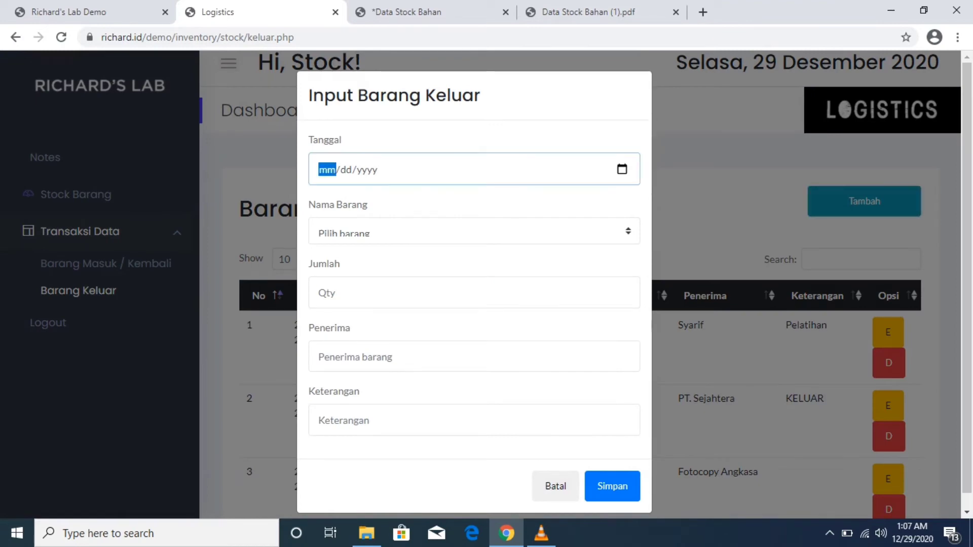
type("12/")
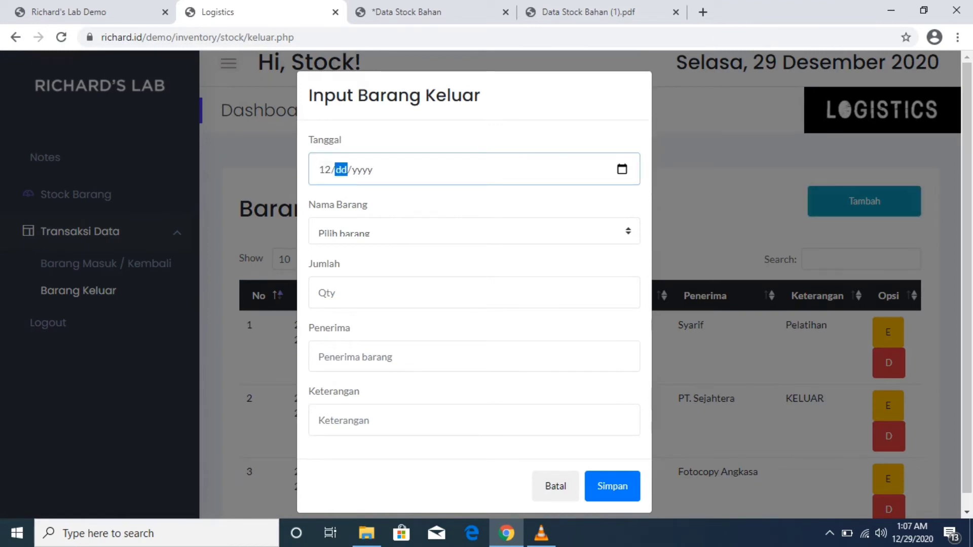
type("29/")
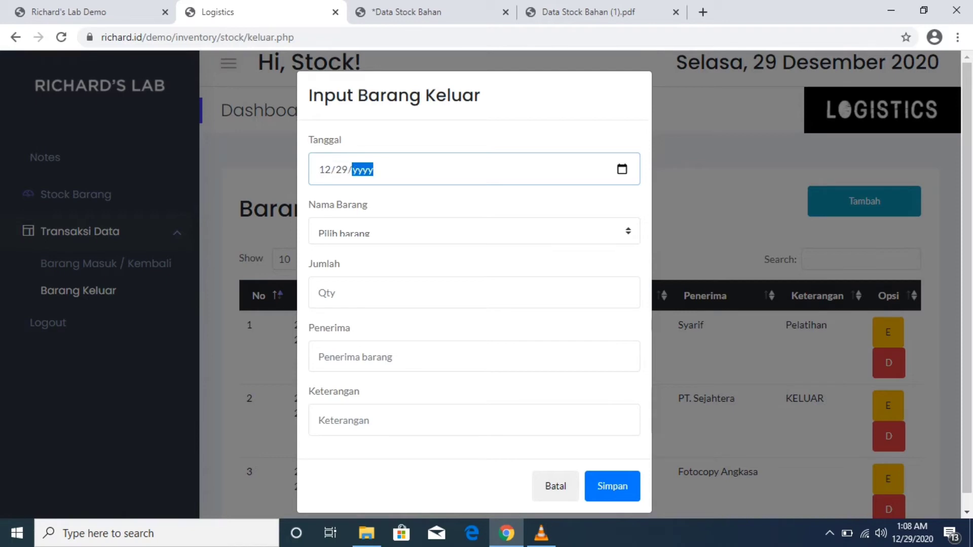
type("2020")
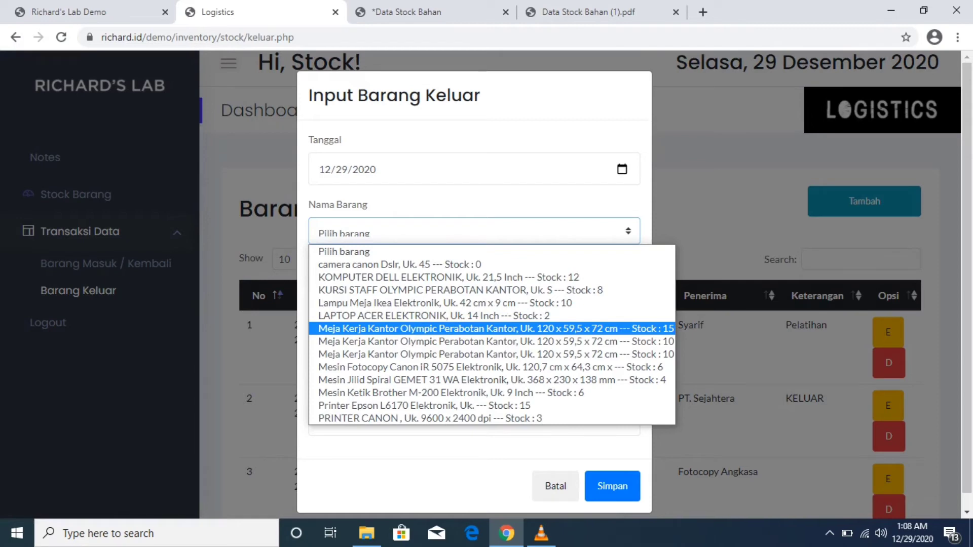
- Choose the first Meja Kerja Kantor Olympic Perabotan Kantor, Uk. 120 x 59,5 x 72 cm item and set Jumlah to 3
key("Return")
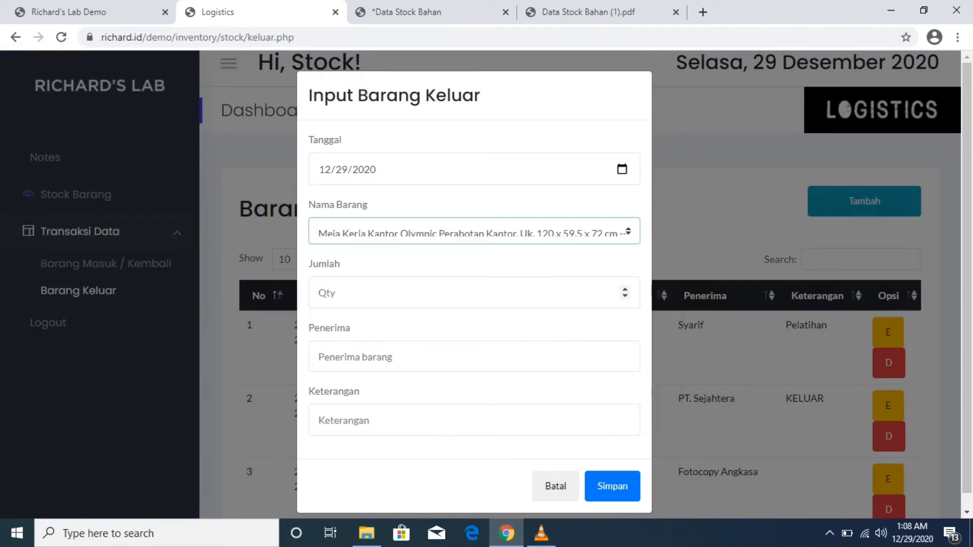
left_click(474, 292)
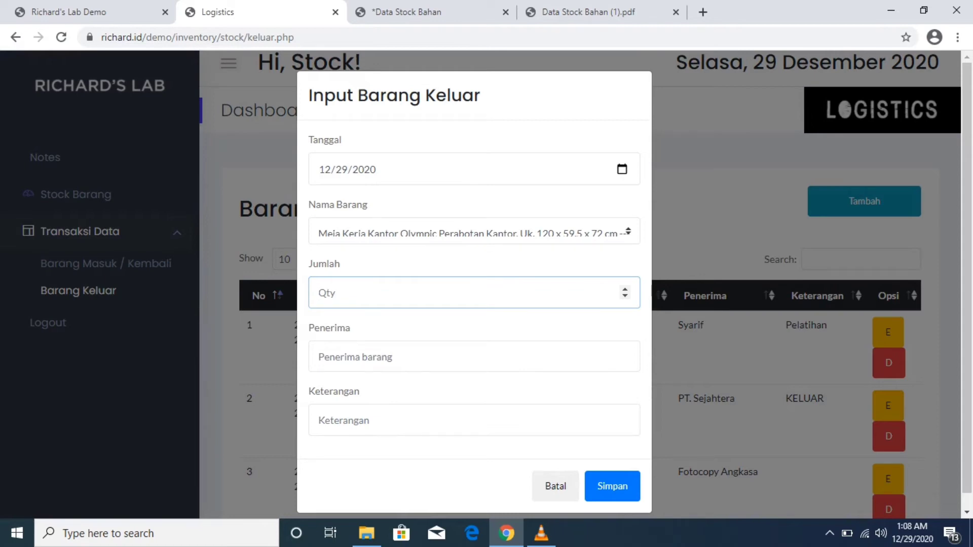
type("3")
- Enter the recipient's name as Penerima, set Keterangan to the suggested value KELUAR, and save the outgoing goods entry
left_click(474, 357)
type("H")
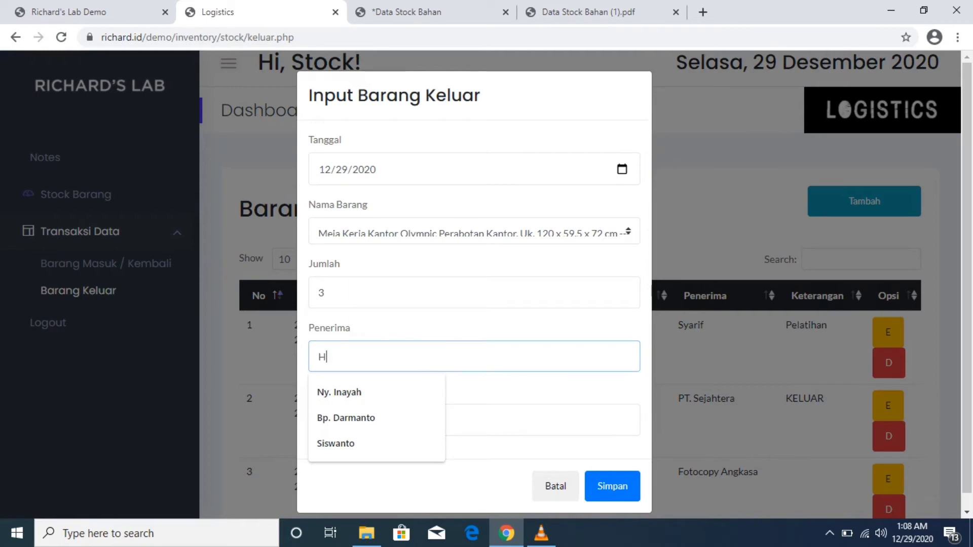
type("anifah")
left_click(415, 420)
left_click(376, 481)
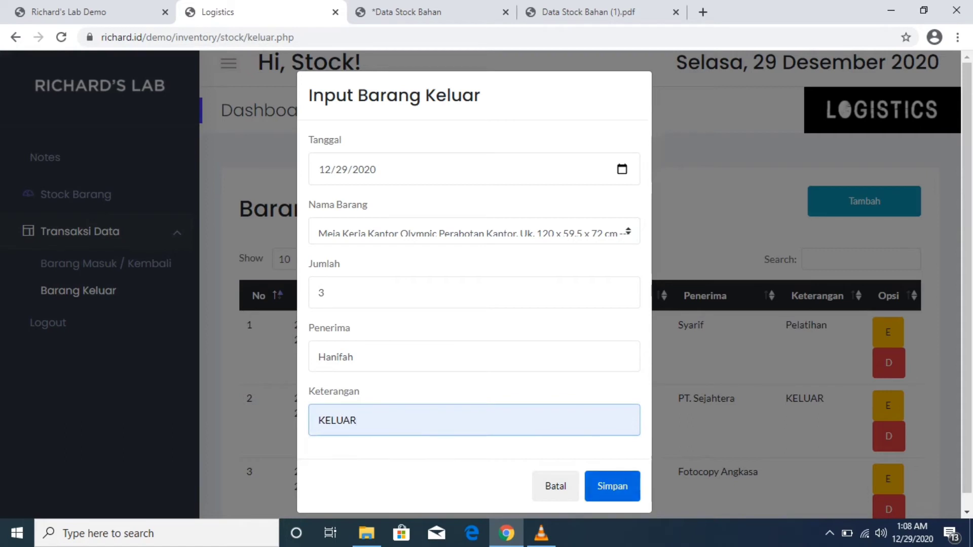
left_click(612, 486)
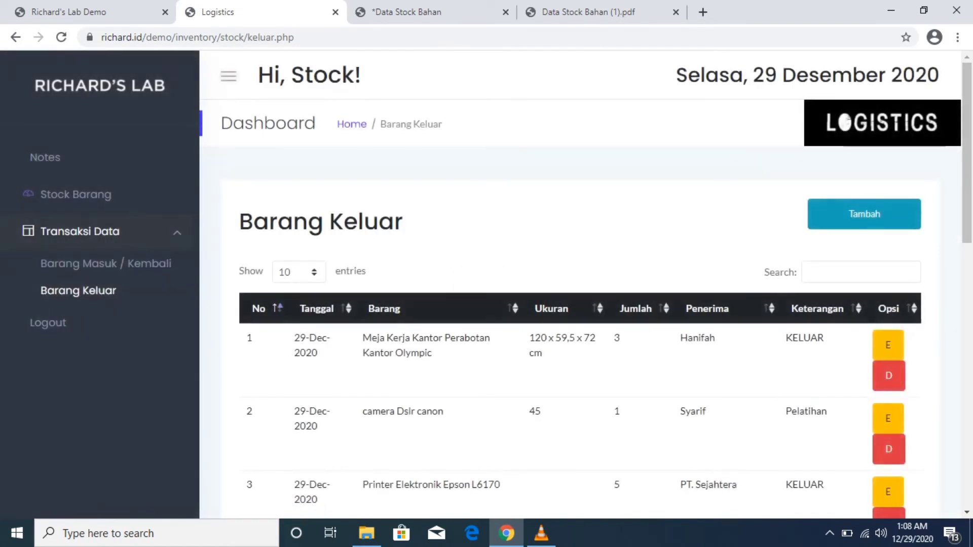
- Review the new entry in the Barang Keluar list and check the Meja Kerja Kantor stock in Stock Barang
scroll(580, 355, "down", 1)
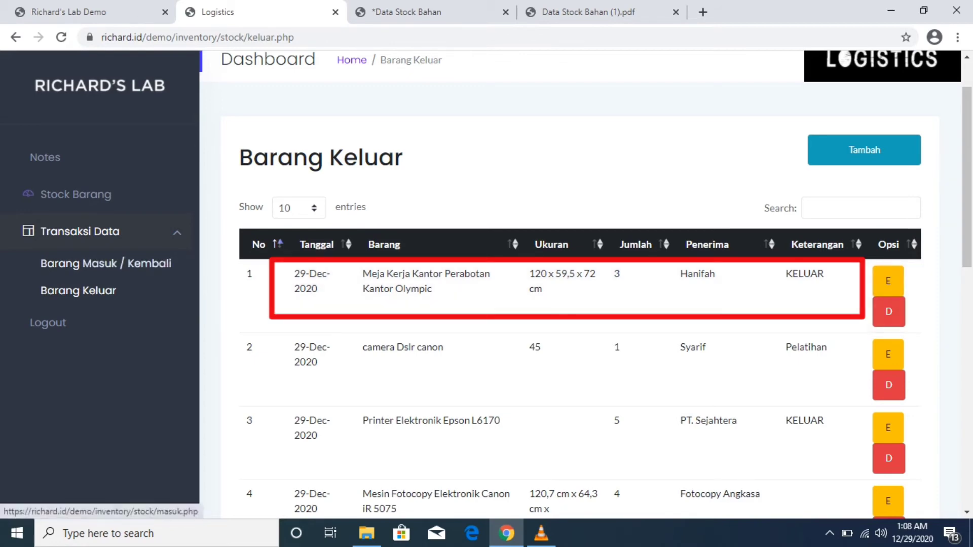
left_click(76, 195)
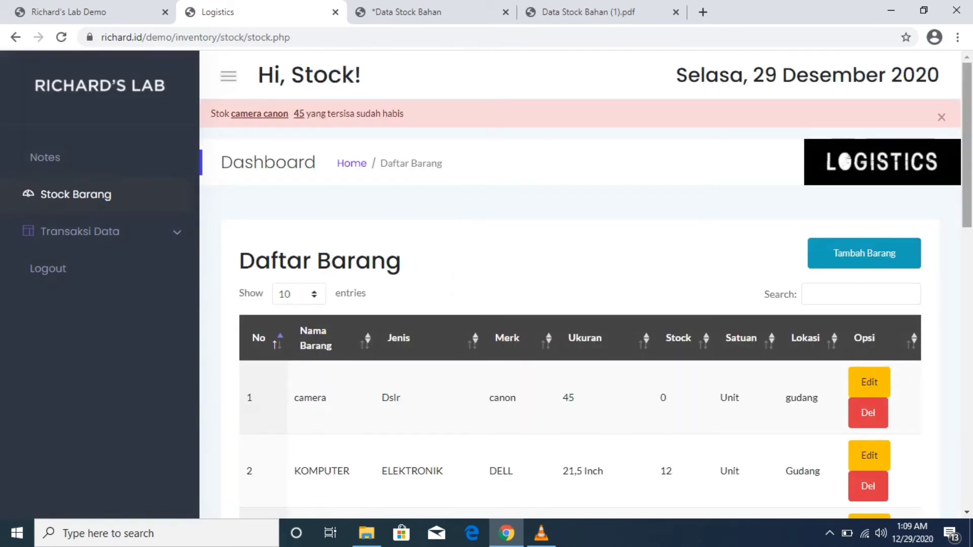
scroll(586, 284, "down", 3)
scroll(586, 284, "down", 1)
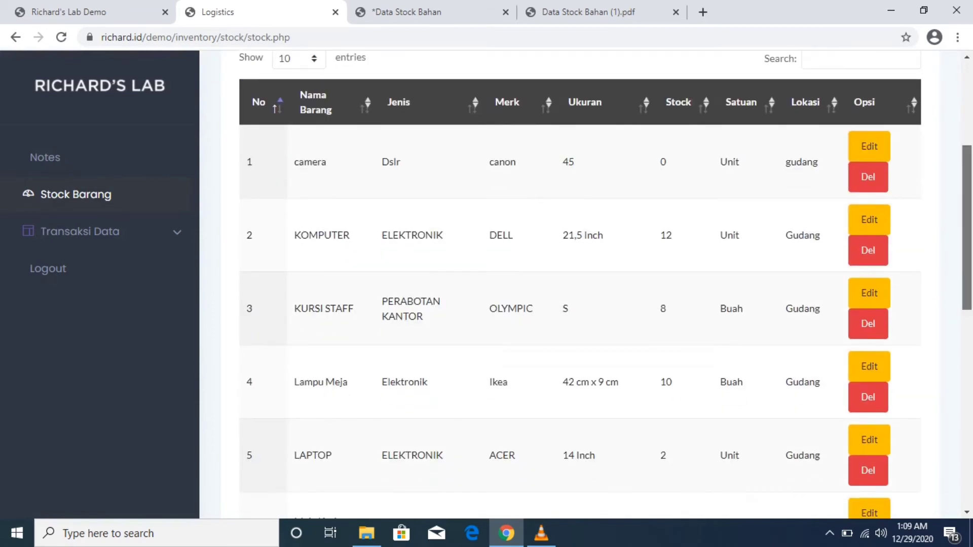
scroll(586, 285, "down", 3)
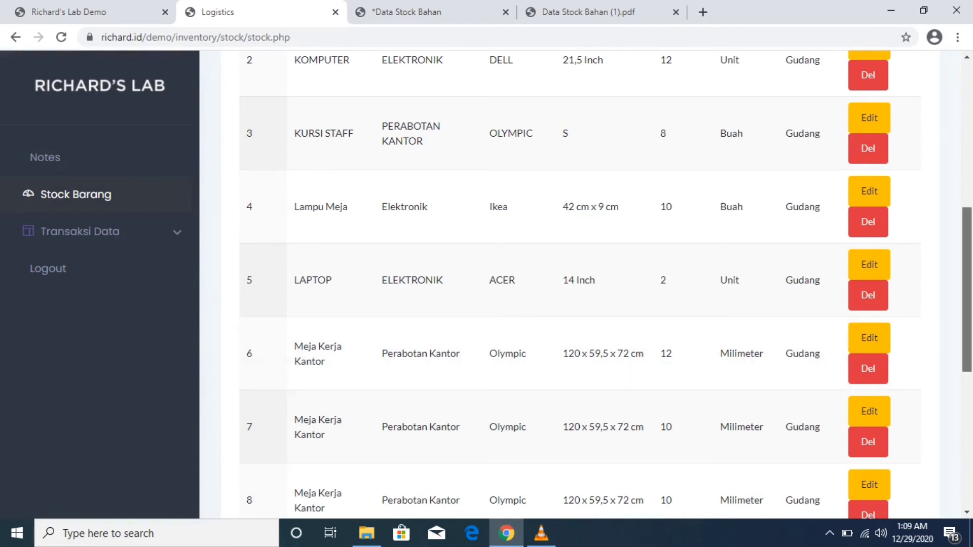
scroll(967, 289, "up", 1)
scroll(580, 284, "up", 1)
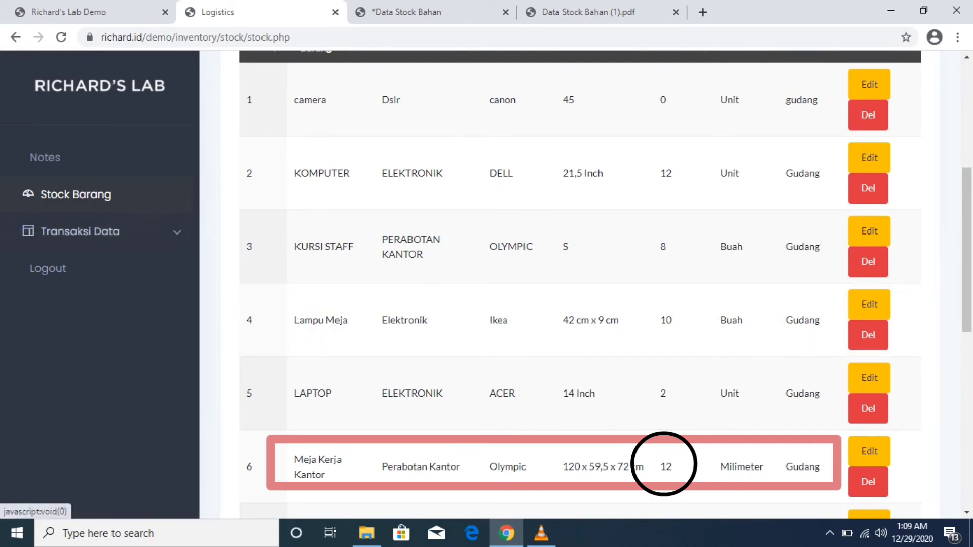
- Open the export page from the Barang Keluar list and examine its outgoing transactions and export formats
left_click(80, 232)
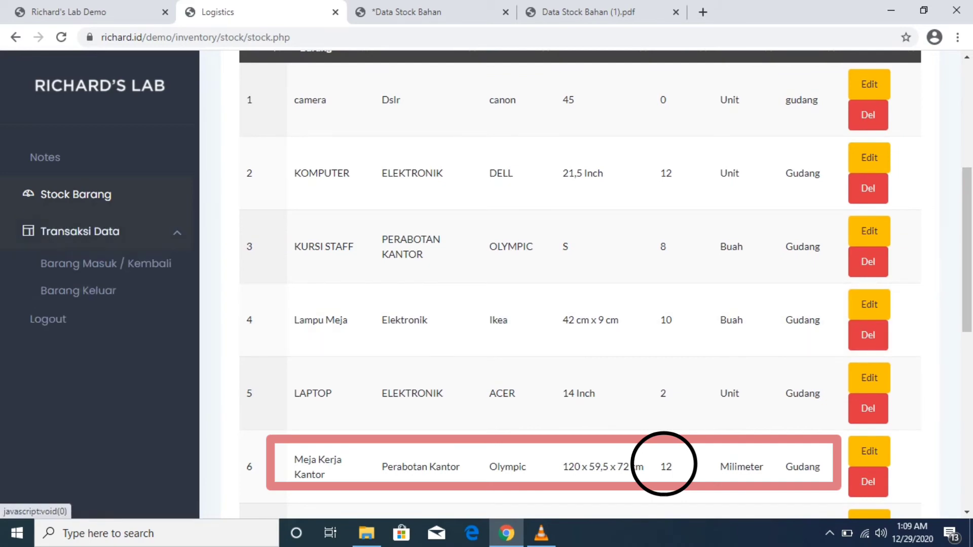
left_click(79, 290)
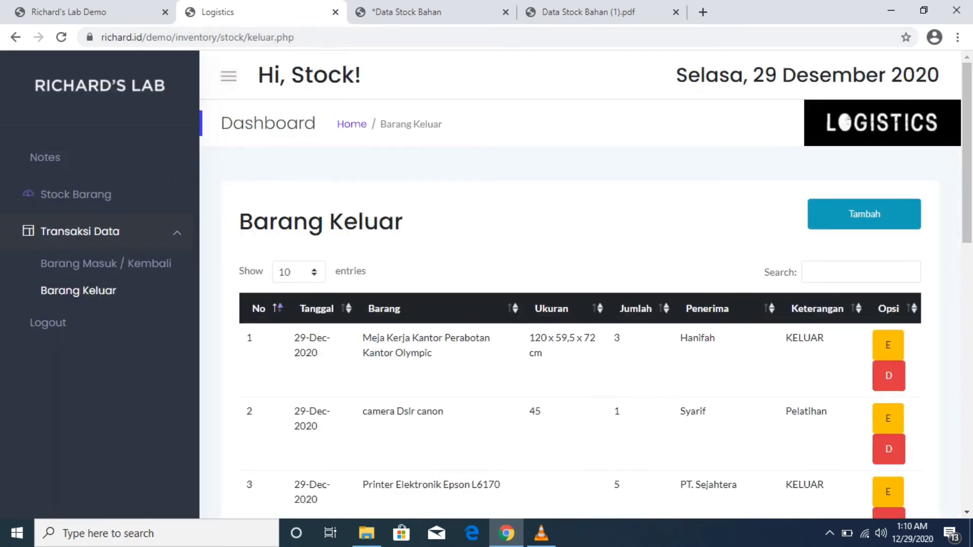
scroll(583, 284, "down", 10)
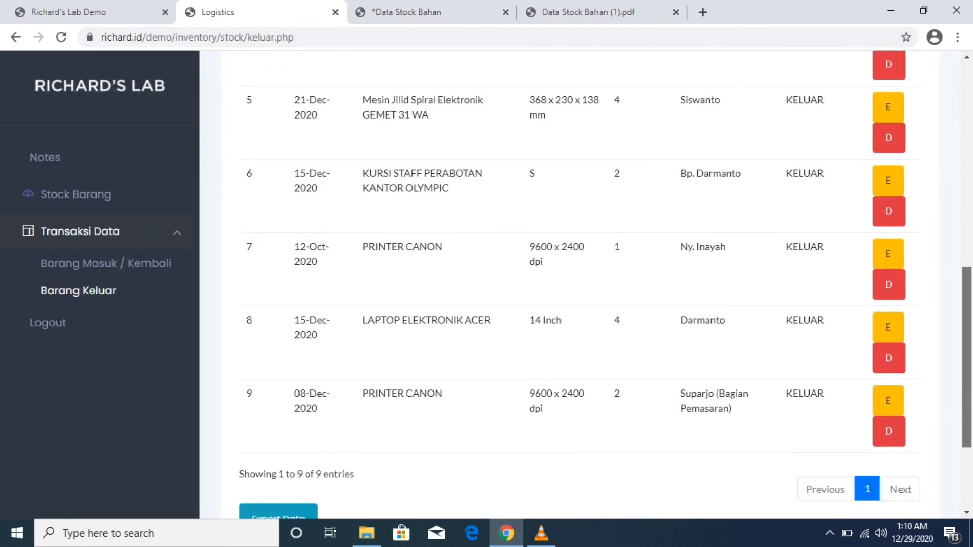
scroll(246, 385, "down", 3)
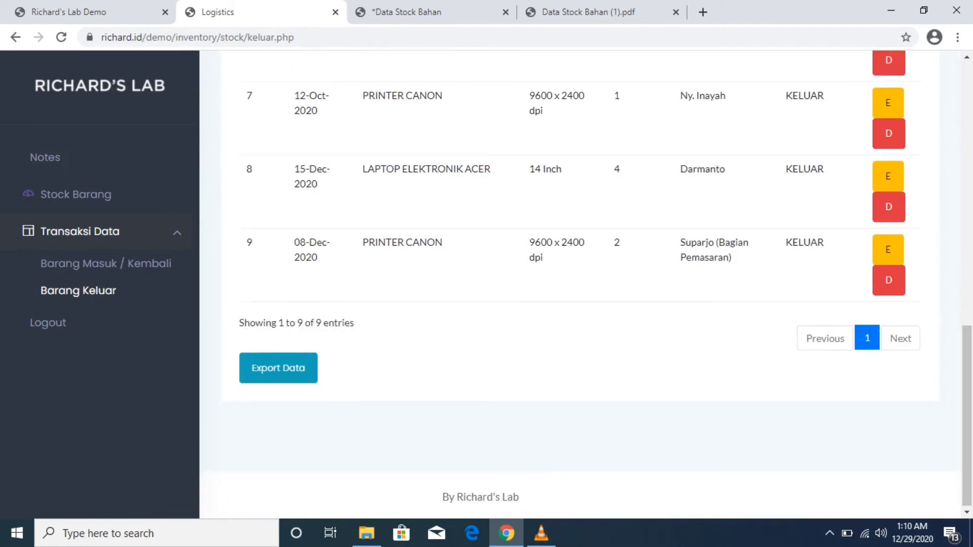
left_click(278, 368)
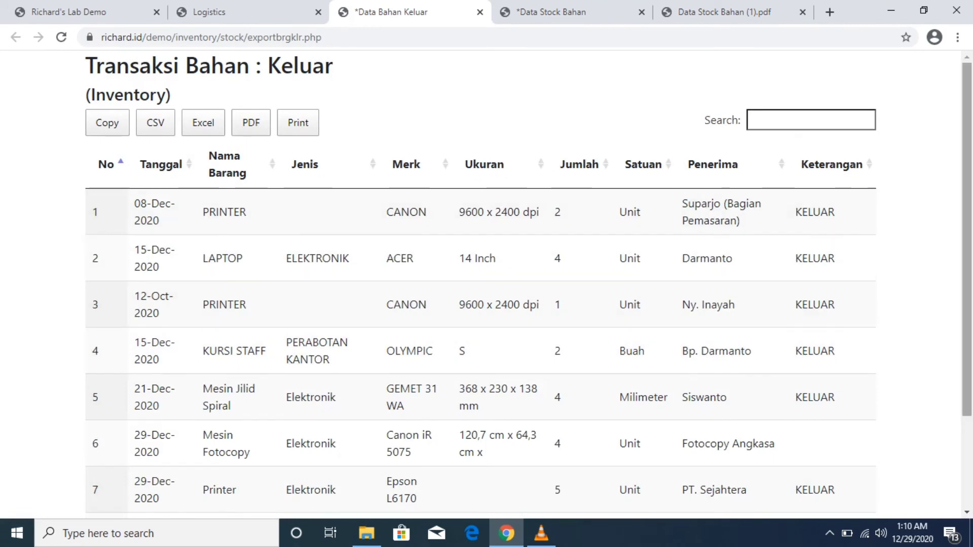
scroll(486, 284, "down", 2)
scroll(486, 284, "up", 1)
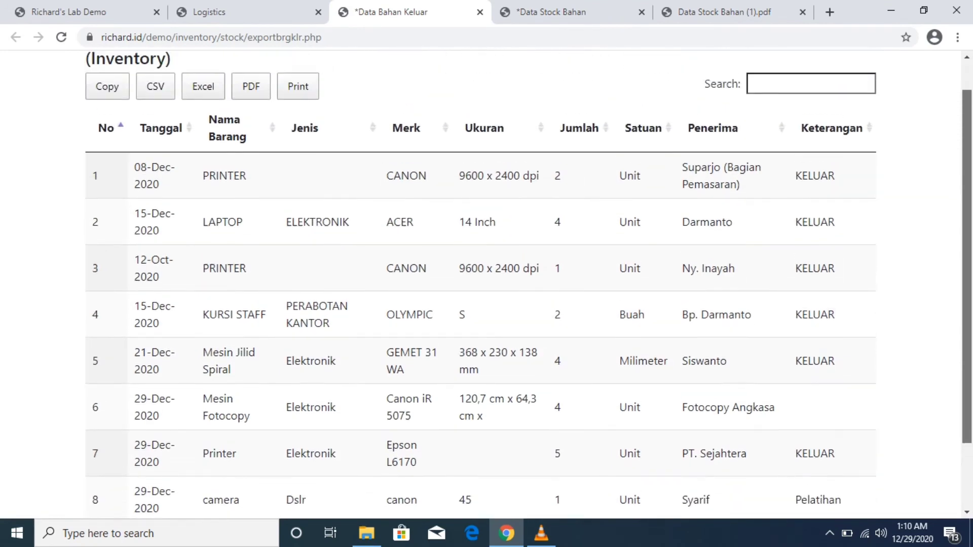
scroll(486, 284, "up", 1)
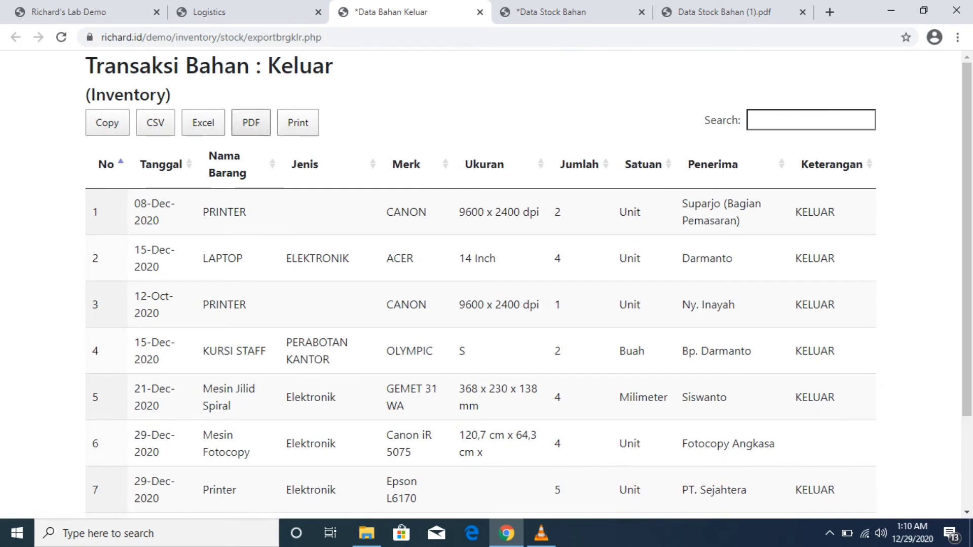
- Return to the Barang Keluar list in the Logistics tab and log out of the inventory app
left_click(248, 12)
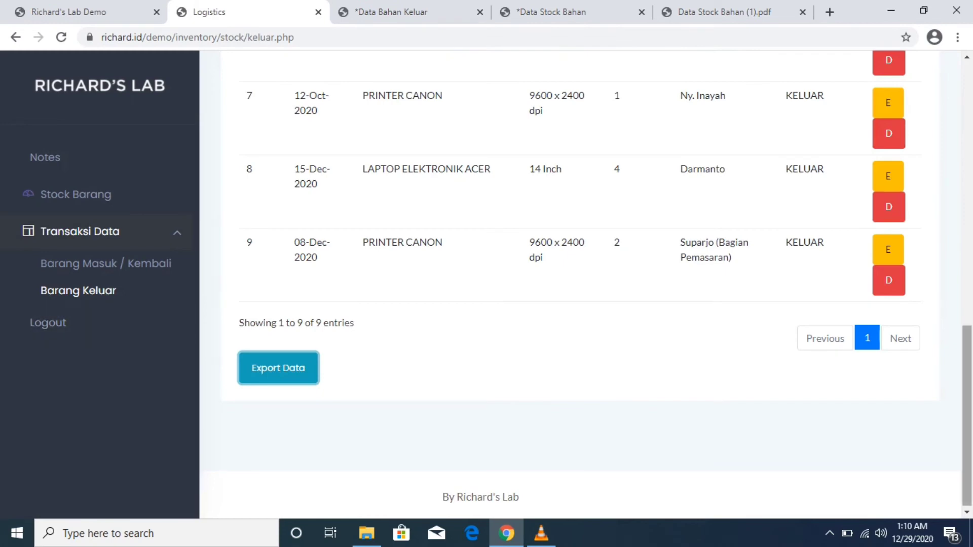
scroll(580, 284, "up", 10)
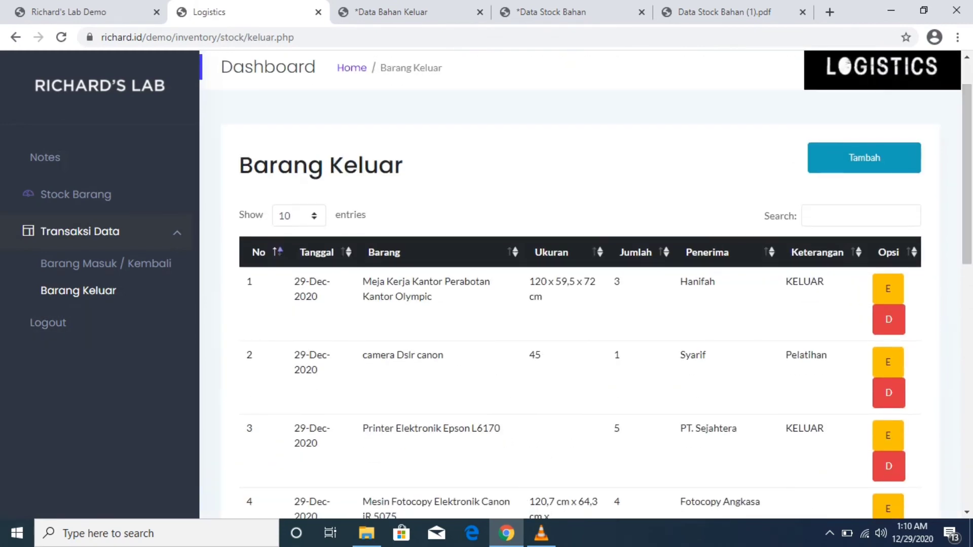
scroll(580, 284, "up", 1)
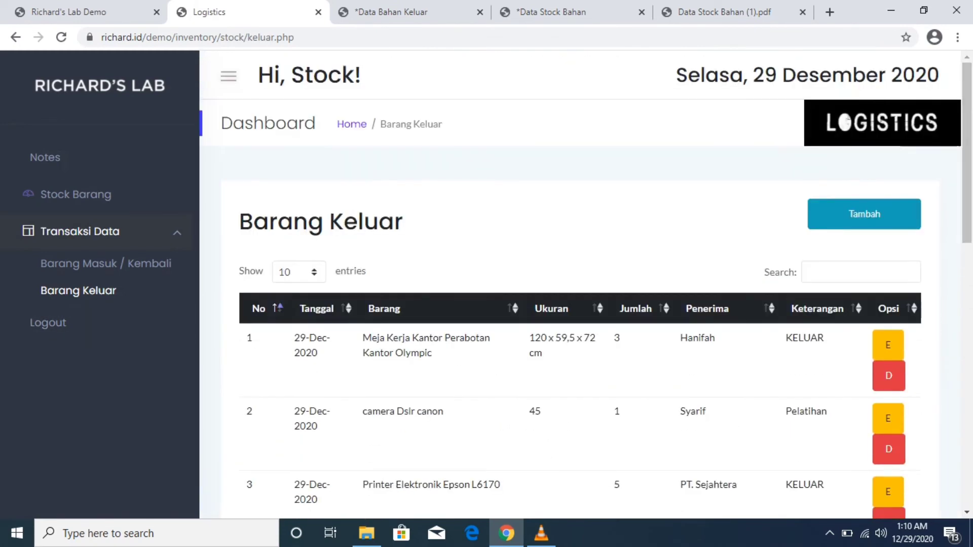
left_click(48, 323)
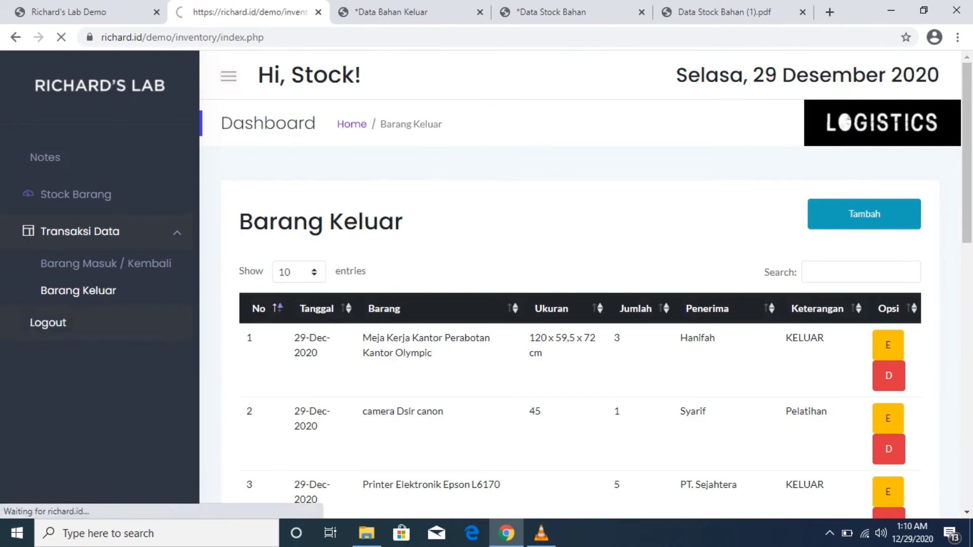